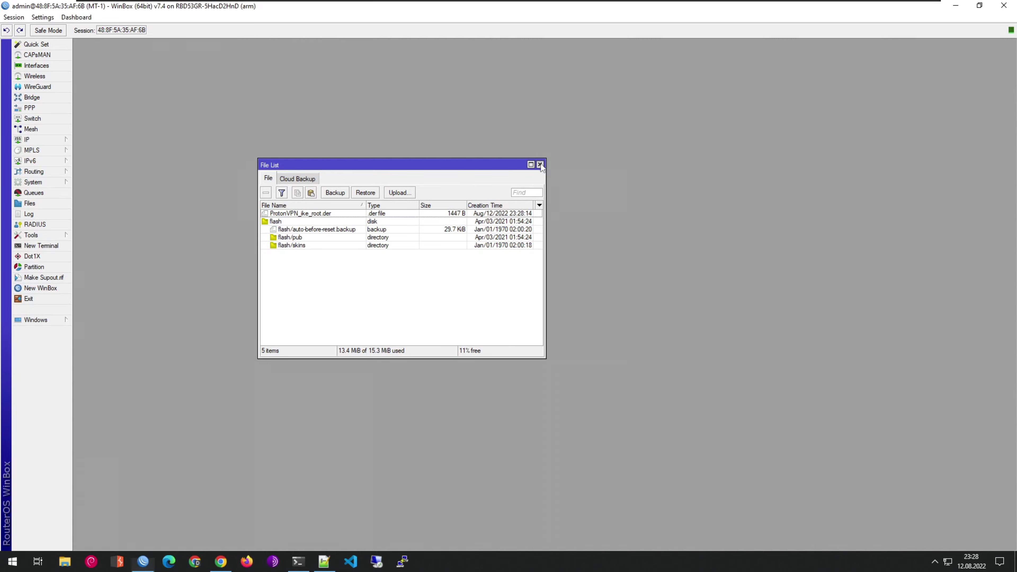
Step: Import the certificate file ProtonVPN_ike_root.der into the router's certificates under the name ProtonVPN-CA
left_click(539, 164)
left_click(33, 182)
left_click(91, 195)
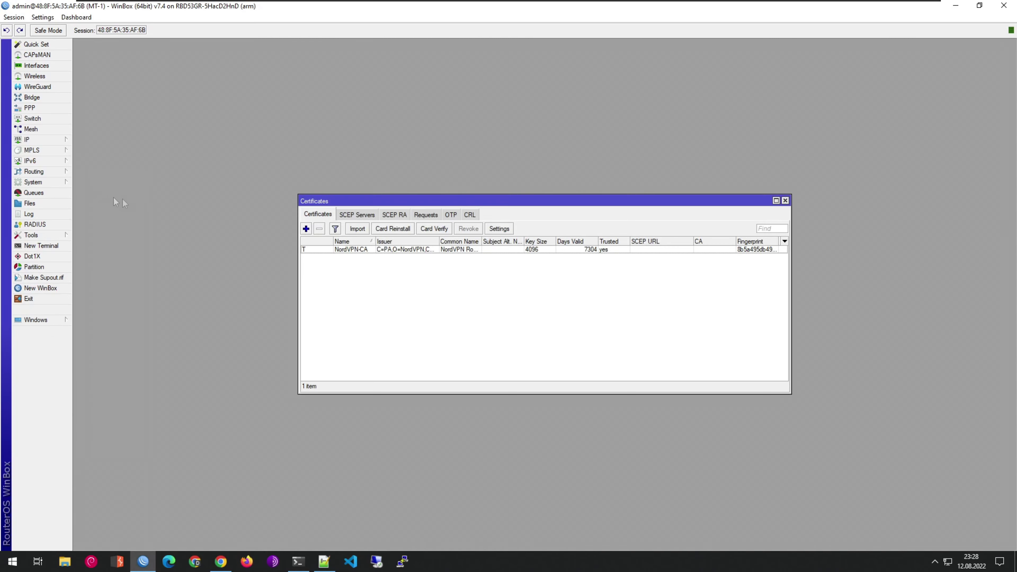
left_click(357, 227)
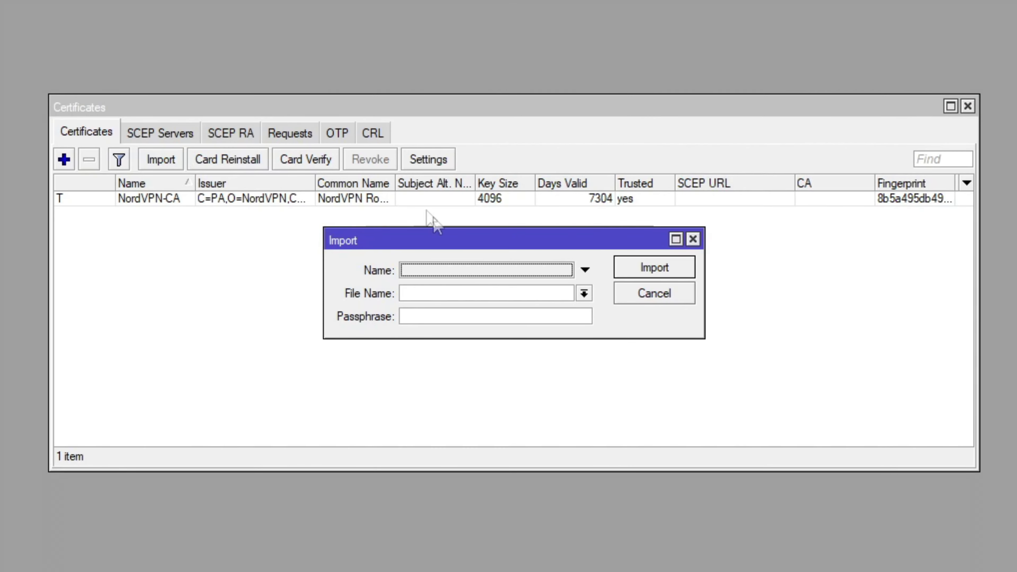
left_click(504, 271)
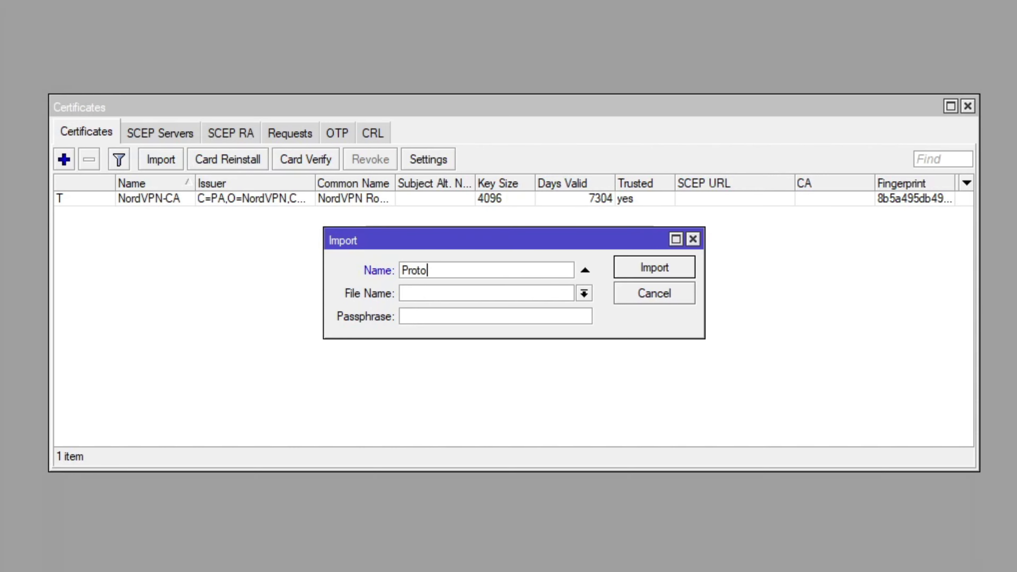
type("ProtonVPN=")
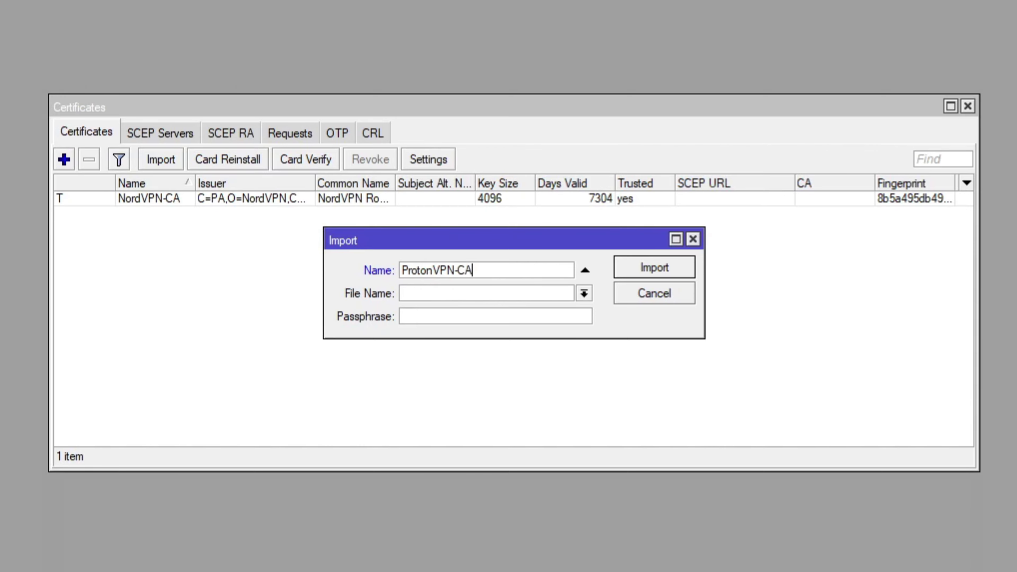
left_click(584, 293)
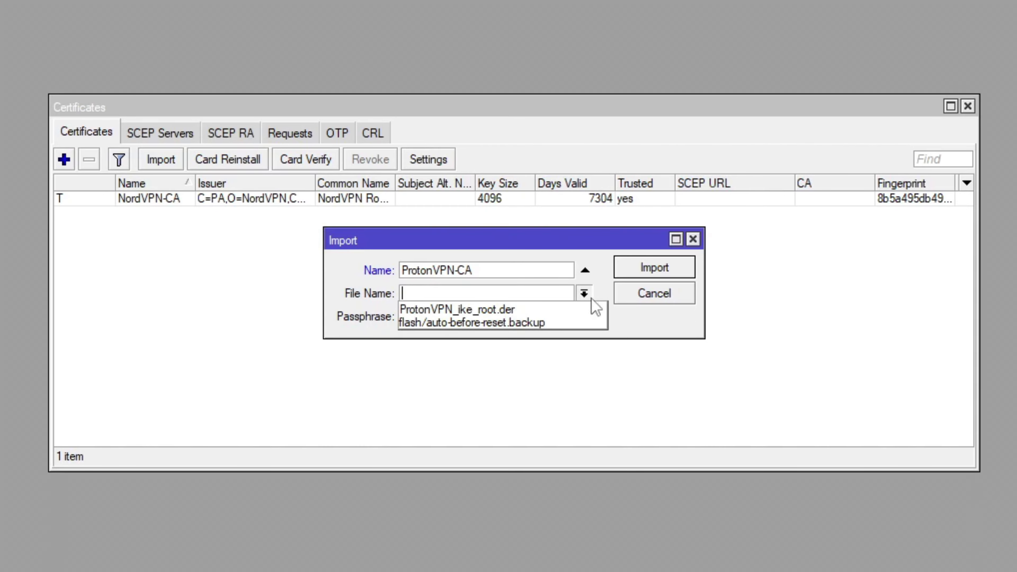
left_click(528, 310)
left_click(623, 284)
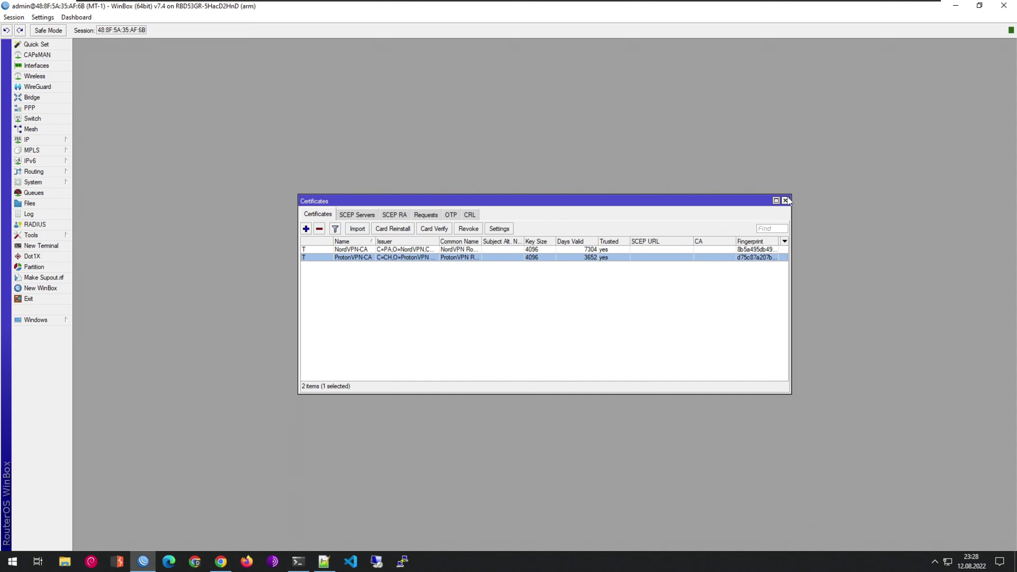
left_click(785, 200)
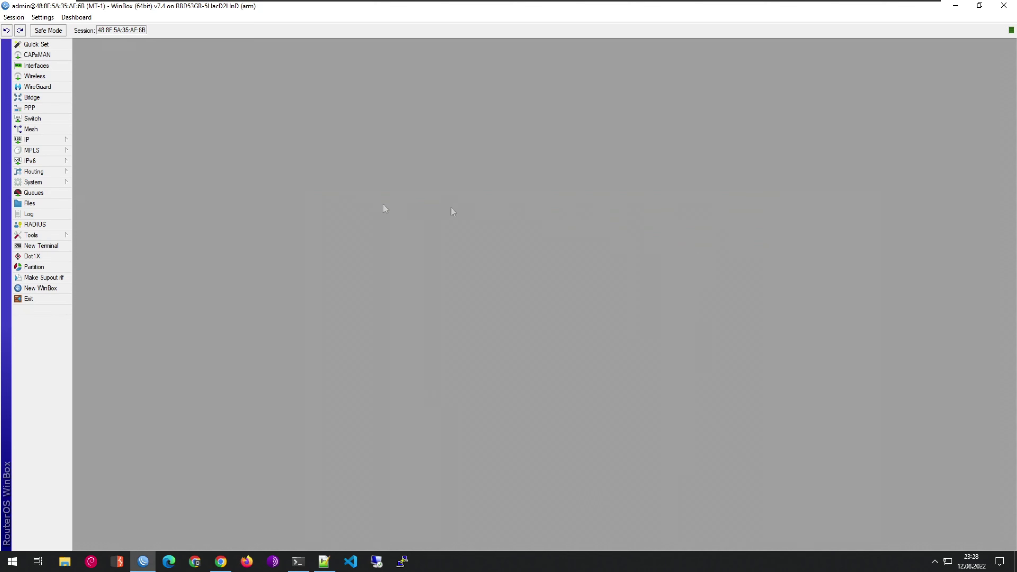
Step: Start a new IPsec profile named ProtonVPN, copy that name for reuse, and set its hash algorithm to sha256
left_click(28, 140)
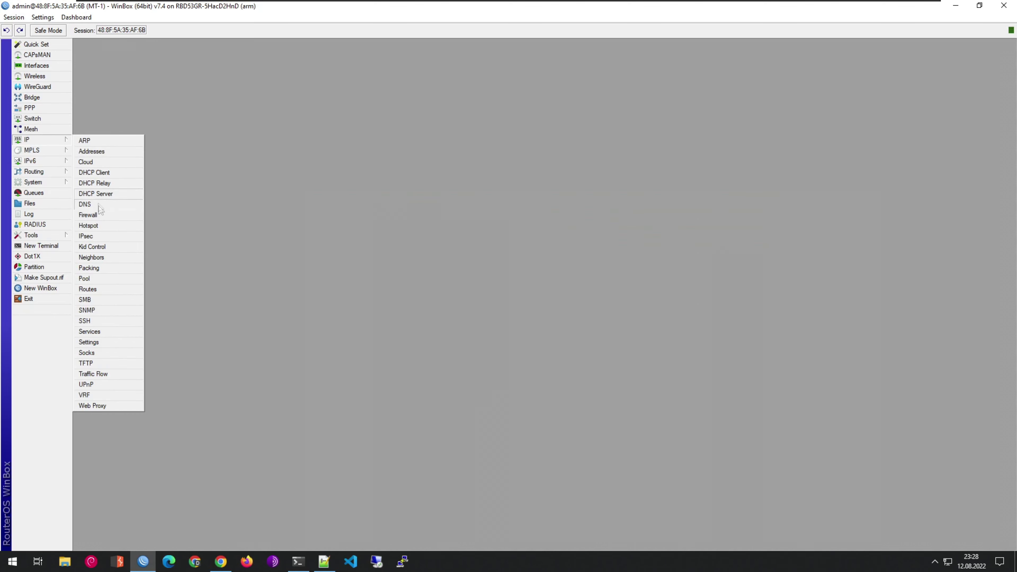
left_click(103, 236)
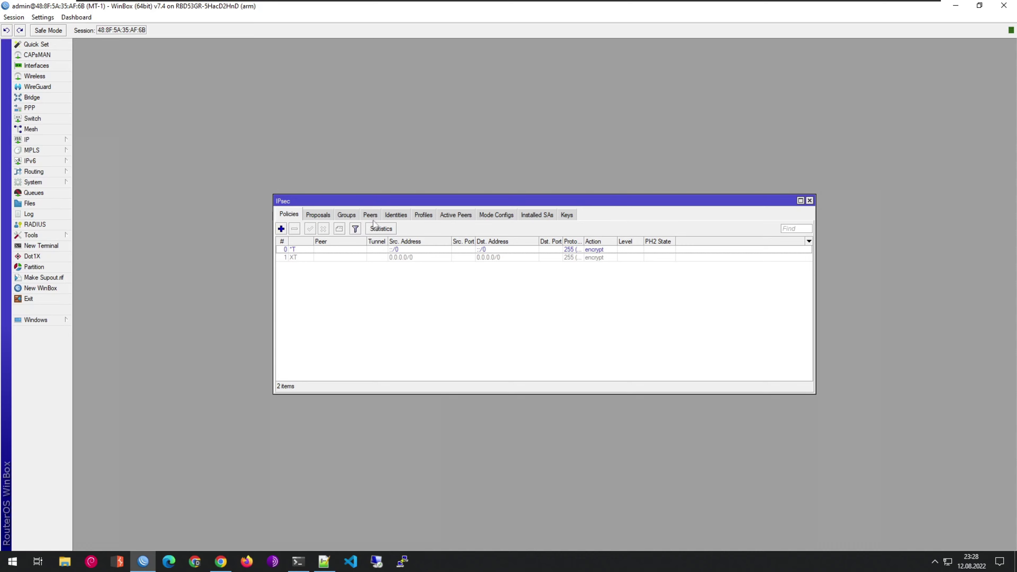
left_click(428, 216)
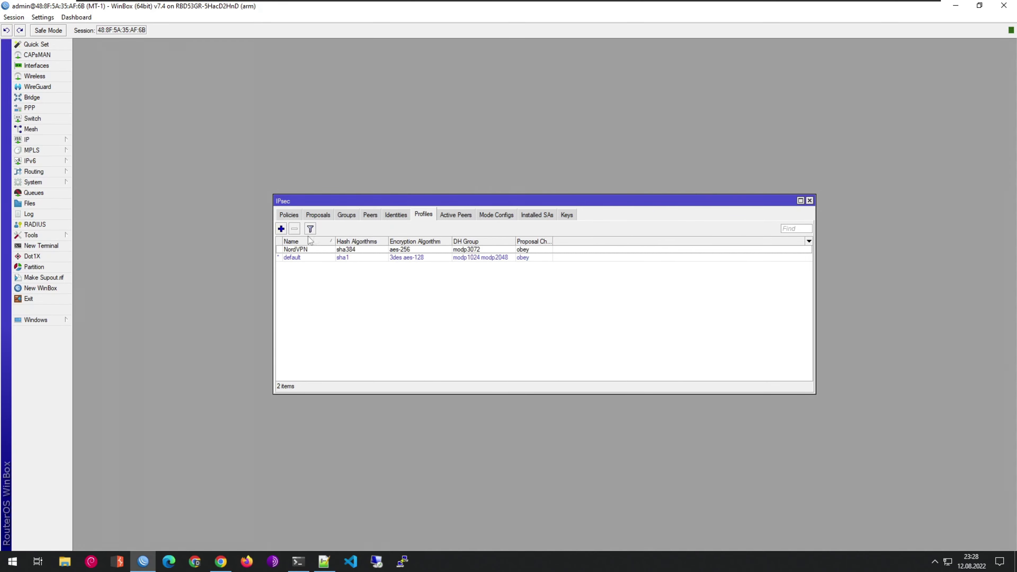
left_click(281, 230)
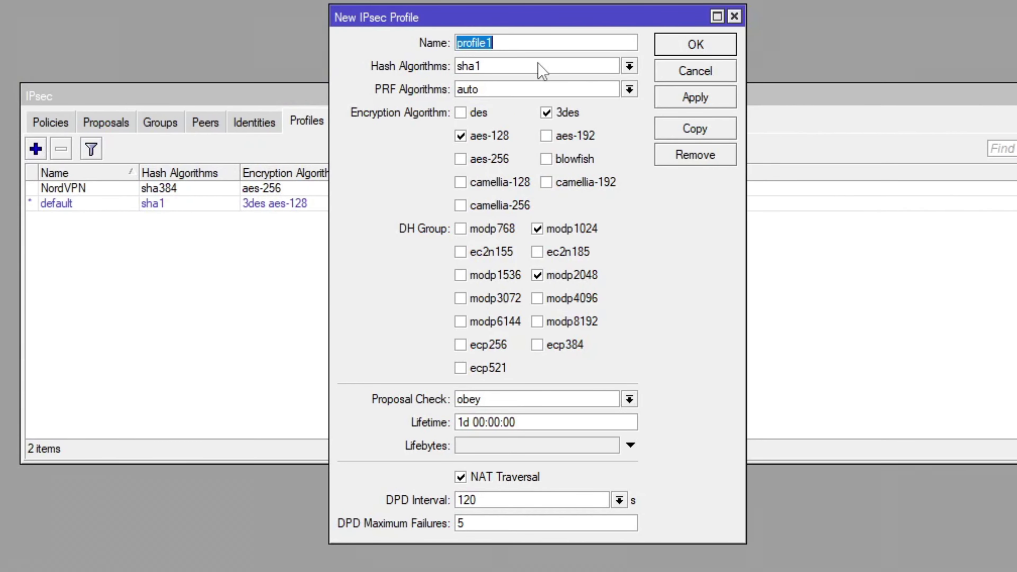
type("ProtonVPN")
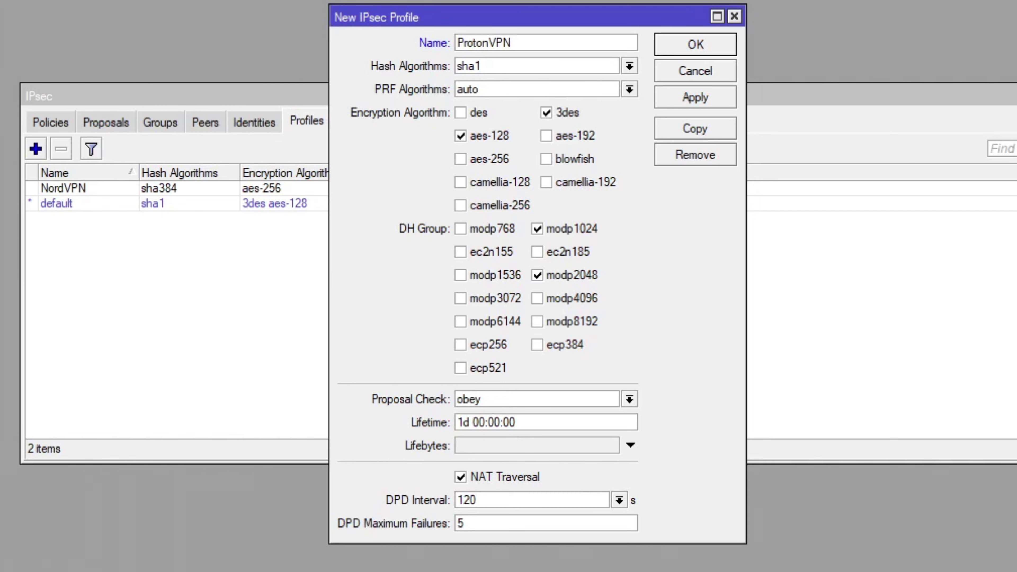
key("ctrl+a")
key("ctrl+c")
left_click(545, 66)
left_click(503, 107)
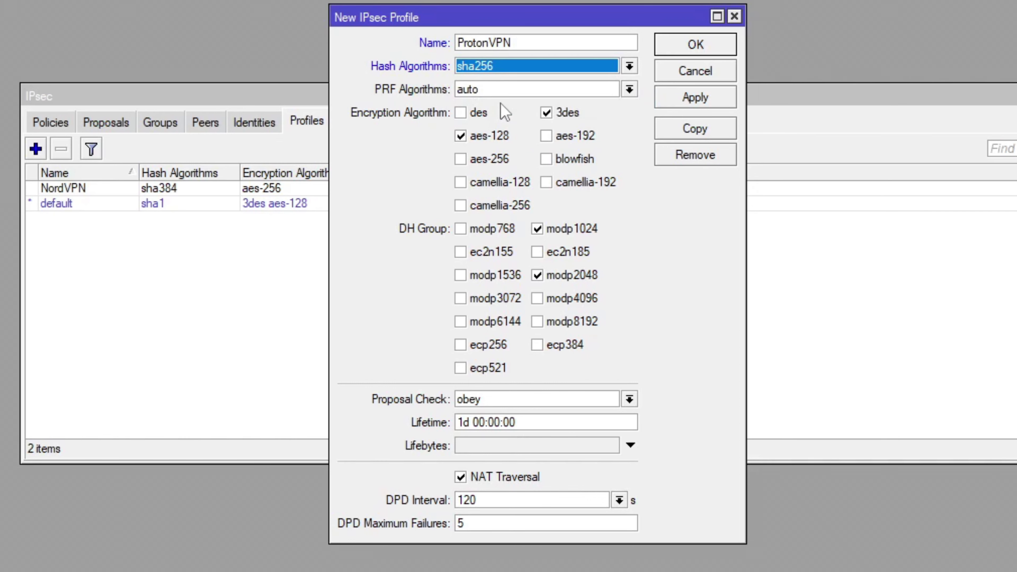
Step: Limit the profile's encryption to aes-256, pick a preset option for the DPD interval, and save the profile
left_click(487, 137)
left_click(565, 113)
left_click(496, 161)
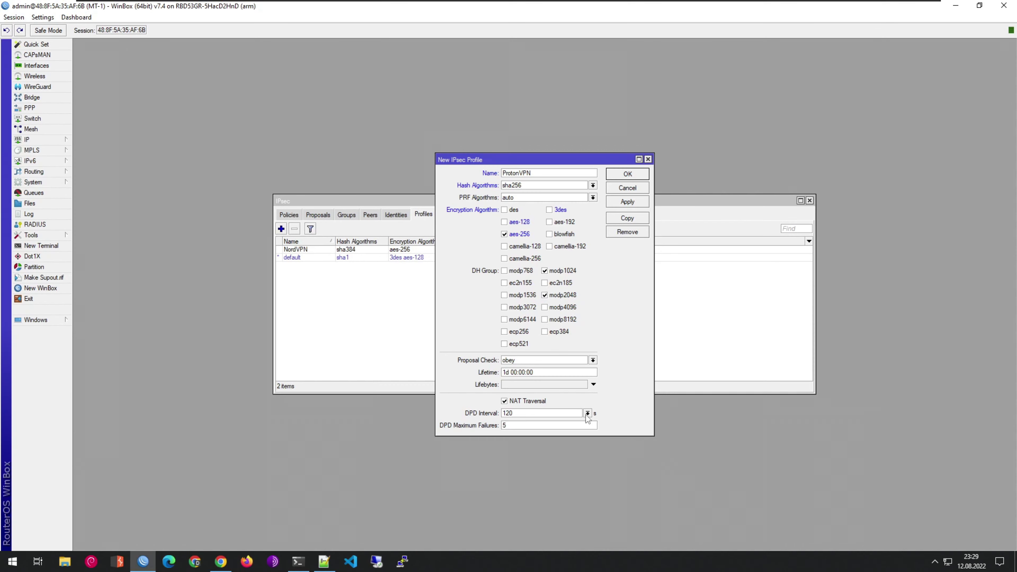
left_click(619, 500)
left_click(585, 422)
left_click(629, 202)
left_click(627, 174)
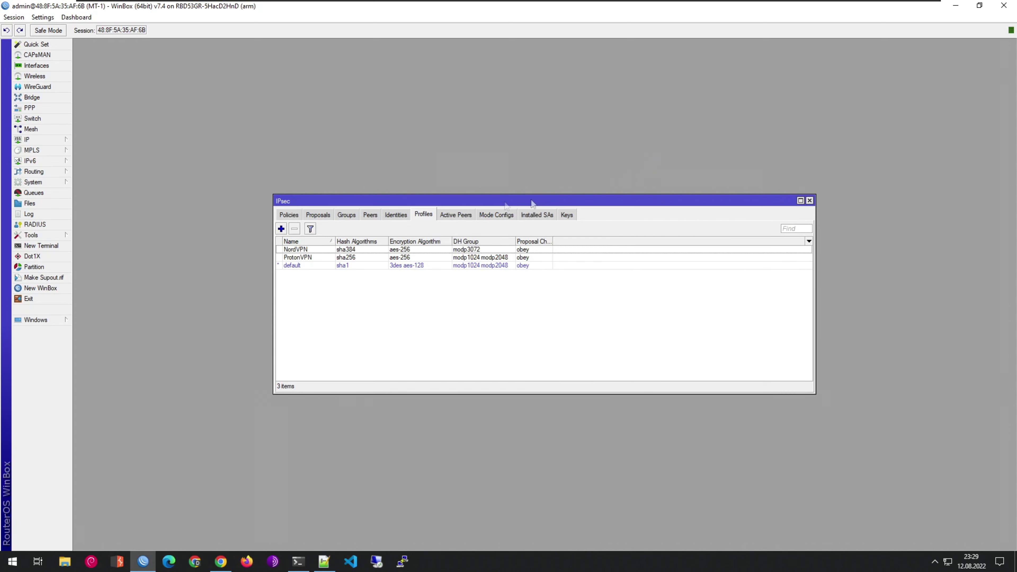
Step: Start a new IPsec proposal named ProtonVPN with sha256 as its only authentication algorithm
left_click(340, 216)
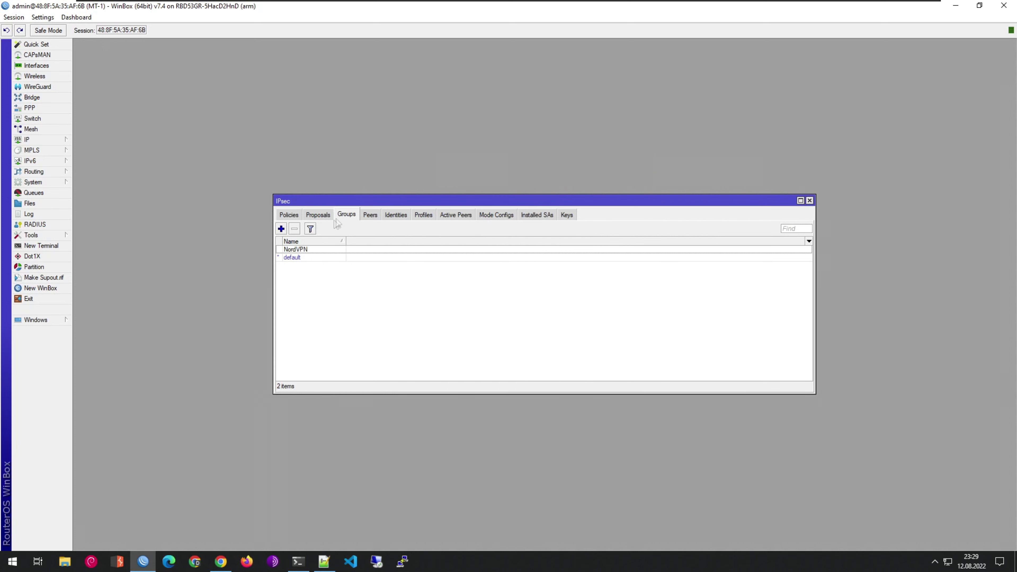
left_click(319, 216)
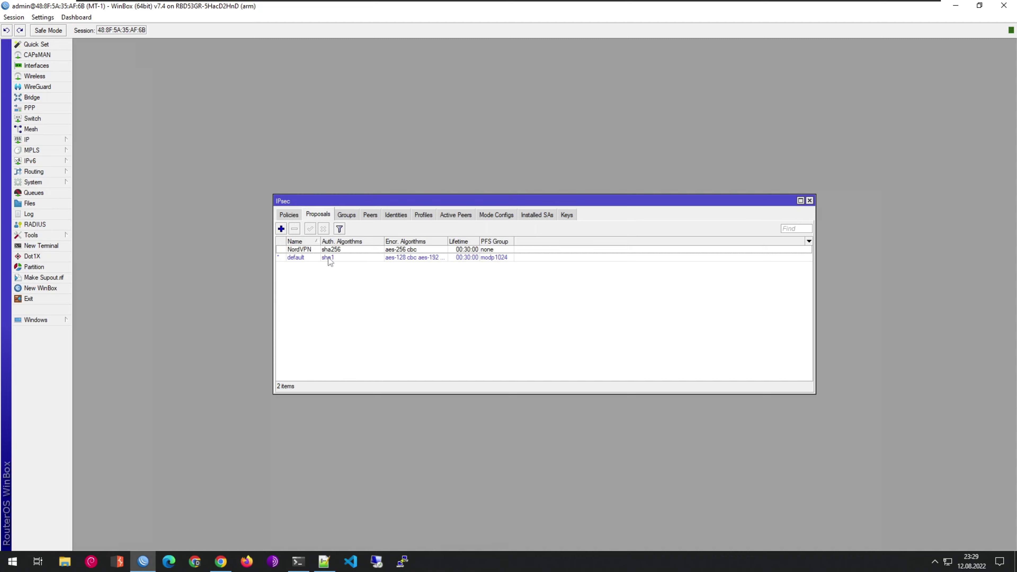
left_click(281, 229)
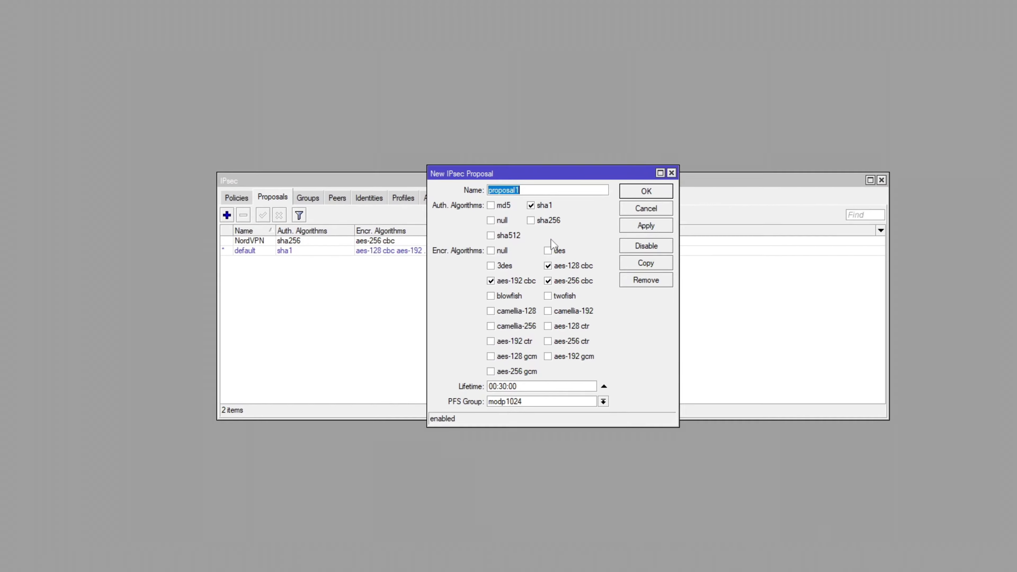
type("ProtonVPN")
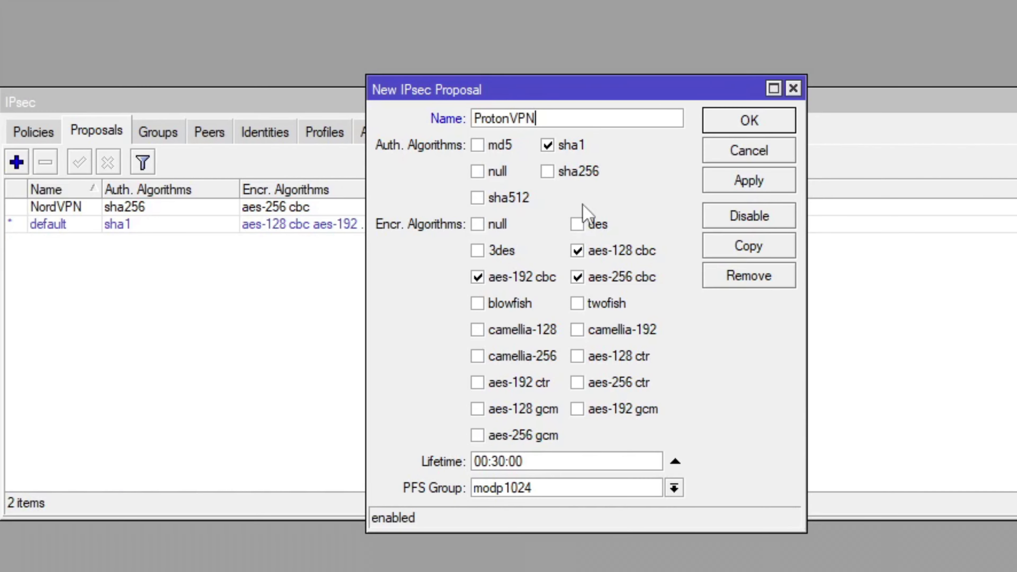
left_click(556, 172)
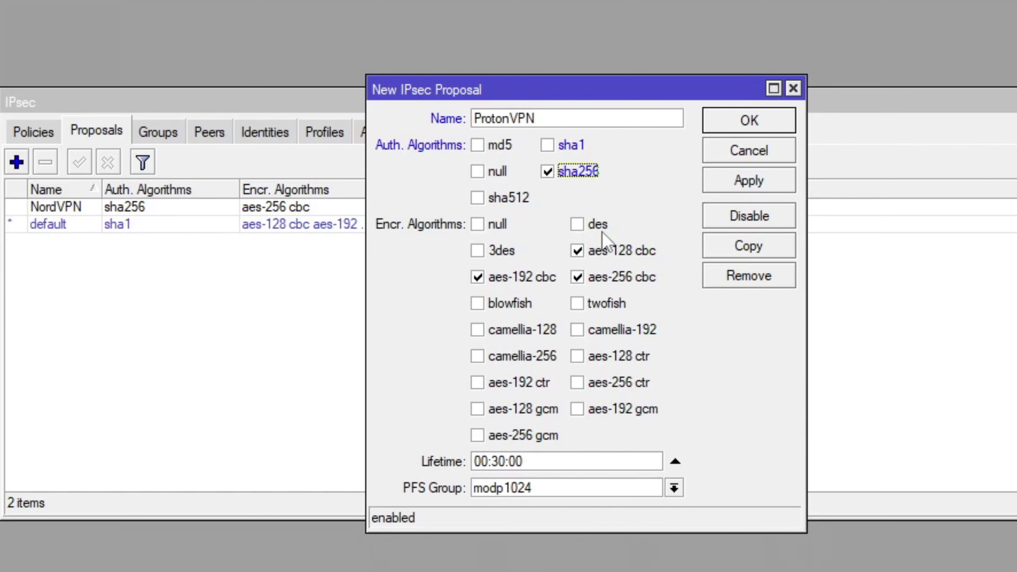
Step: Keep only aes-256 cbc encryption in the proposal, set its PFS group to modp2048, and save it
left_click(581, 252)
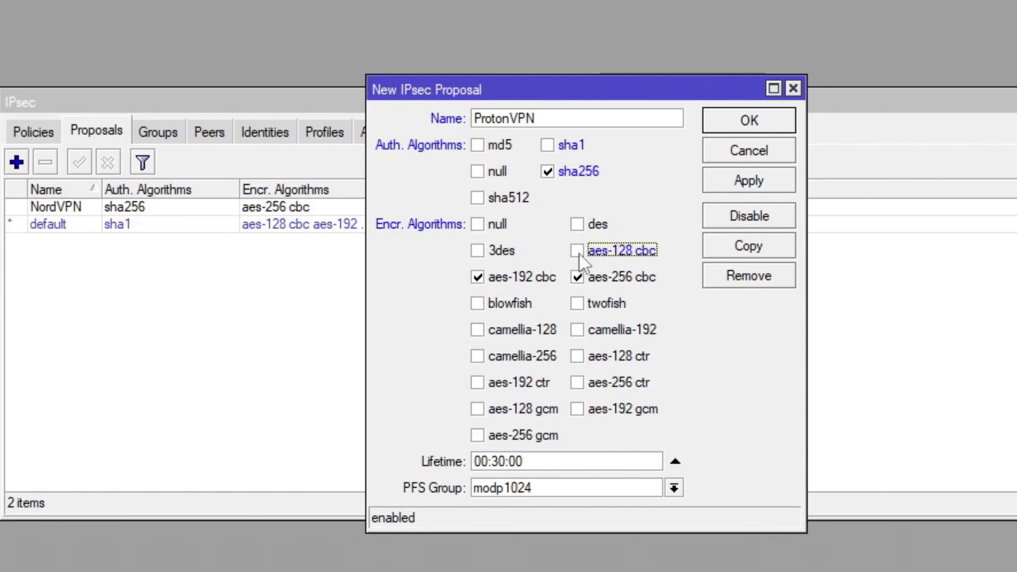
left_click(538, 278)
left_click(621, 489)
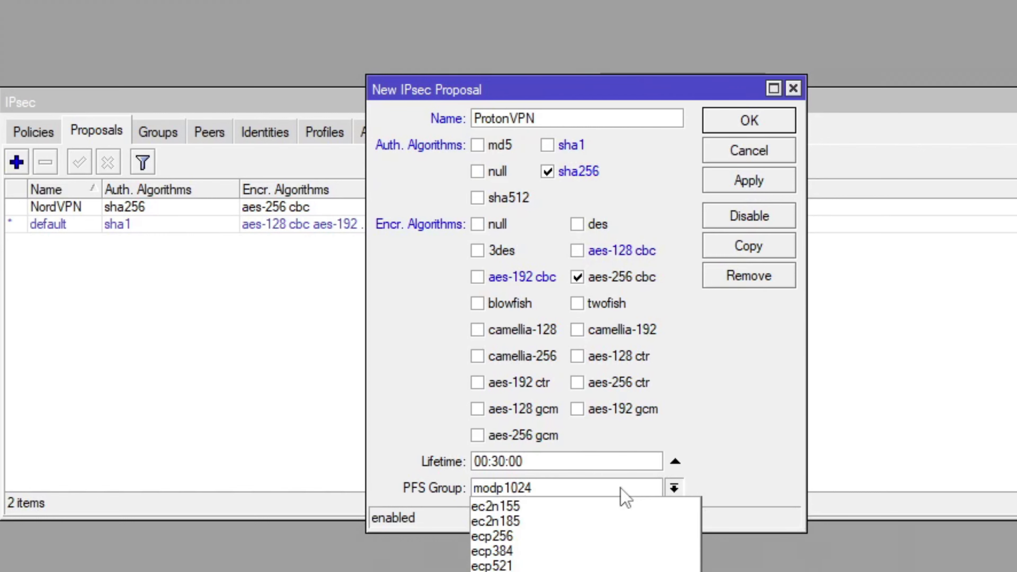
left_click(497, 571)
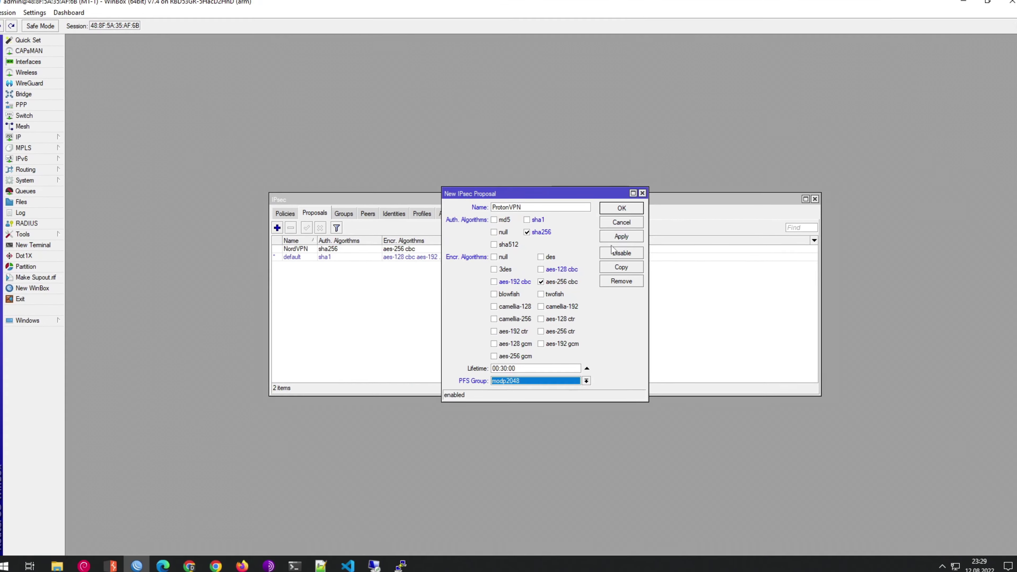
left_click(619, 239)
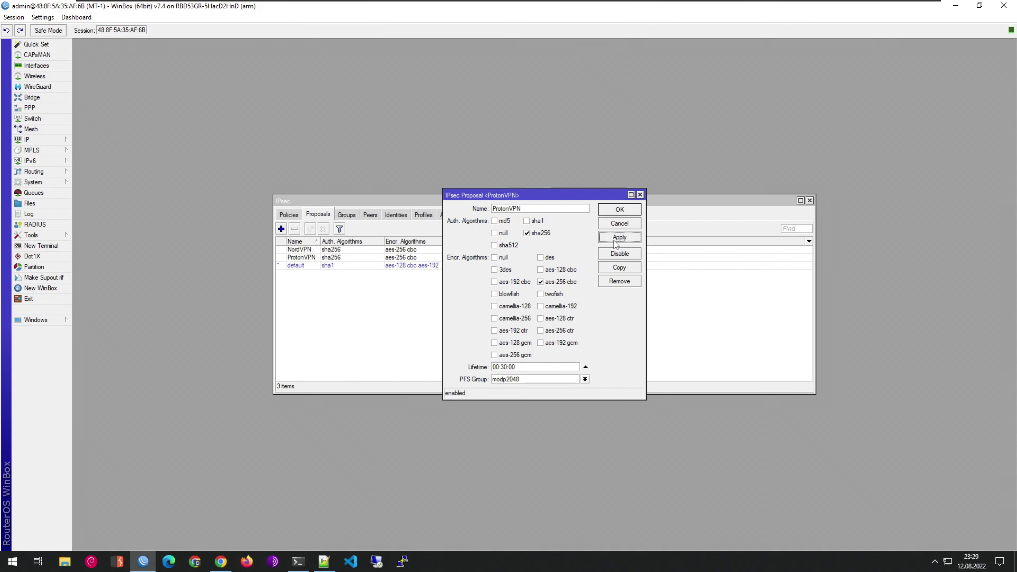
left_click(628, 213)
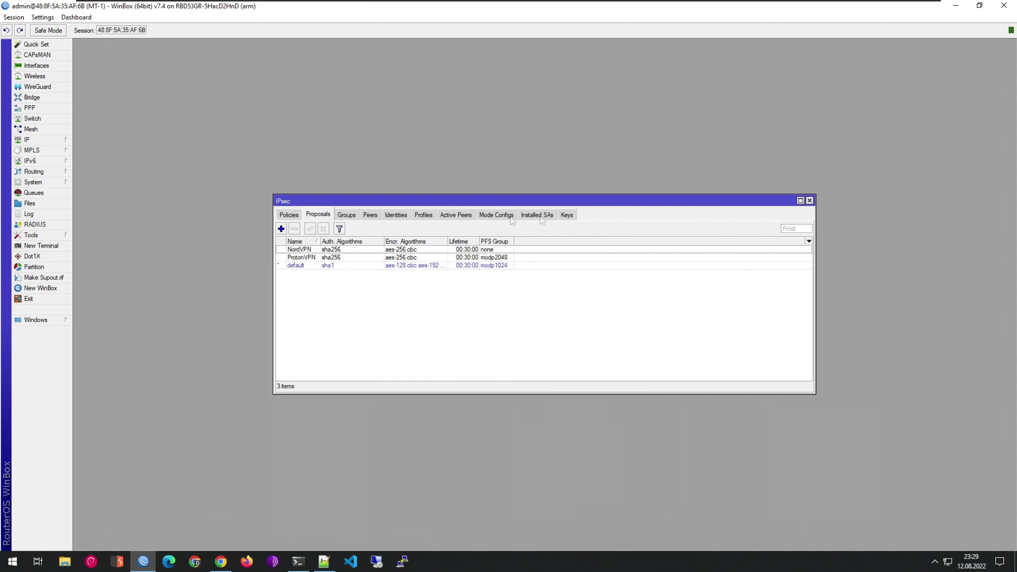
Step: Create an IPsec group named ProtonVPN
left_click(347, 218)
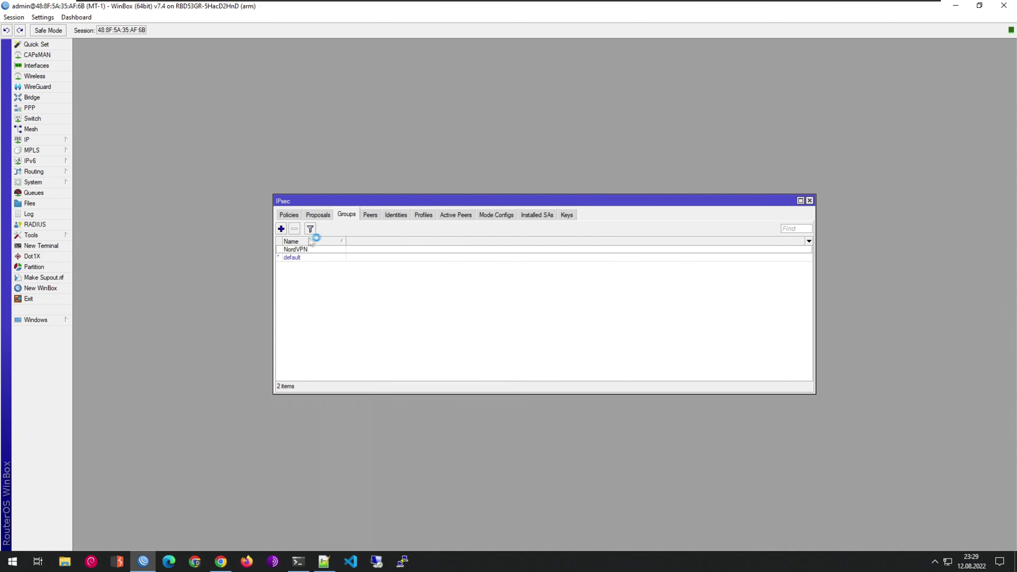
left_click(281, 229)
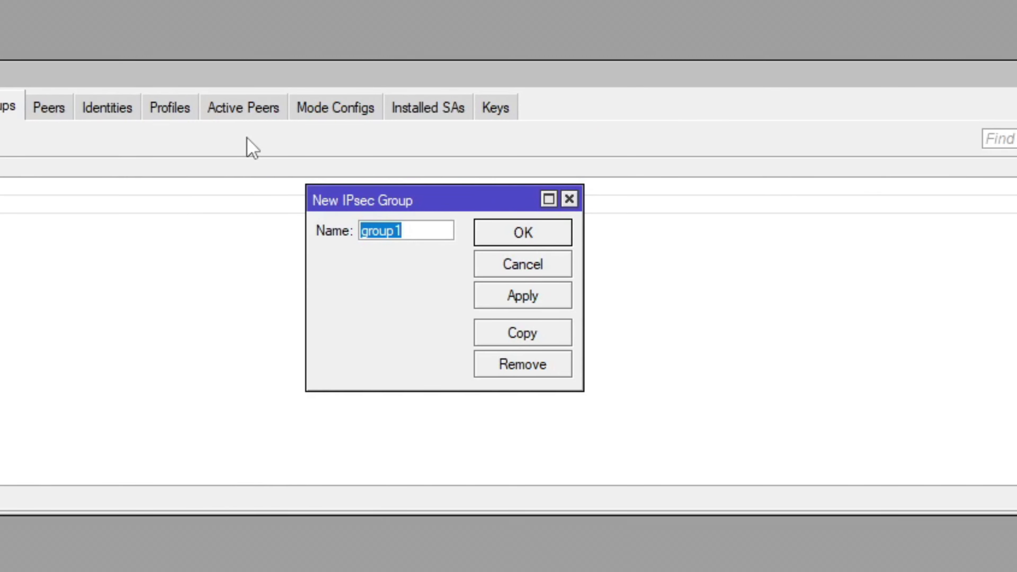
key("ctrl+v")
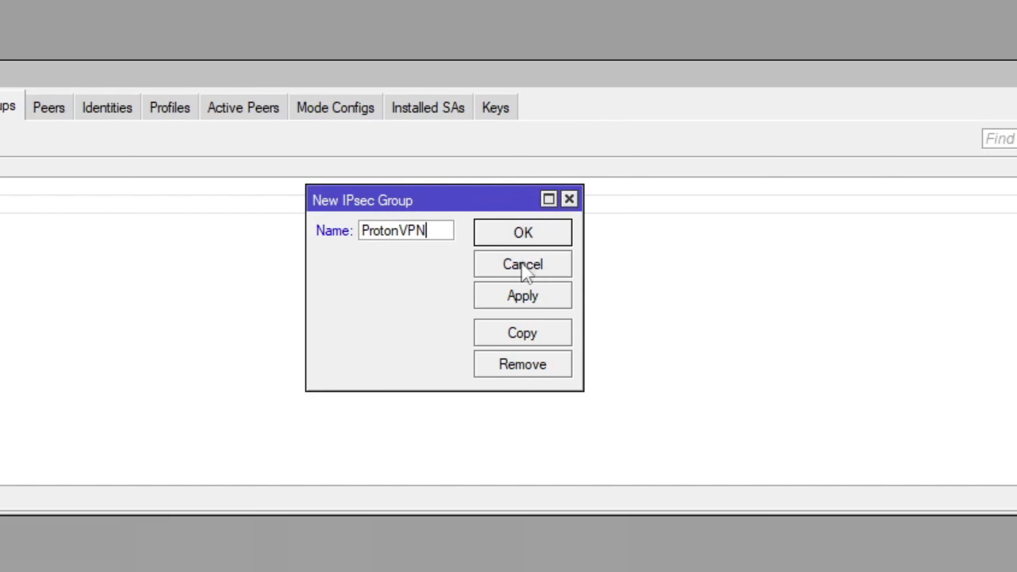
left_click(516, 297)
left_click(522, 264)
Step: Start a new IPsec peer and name it ProtonVPN
left_click(49, 107)
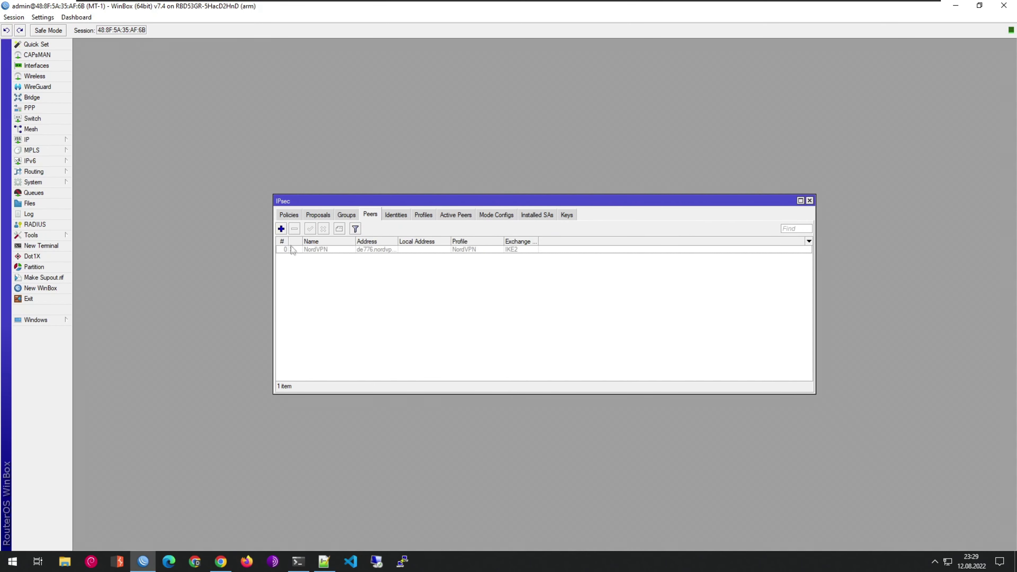
left_click(281, 229)
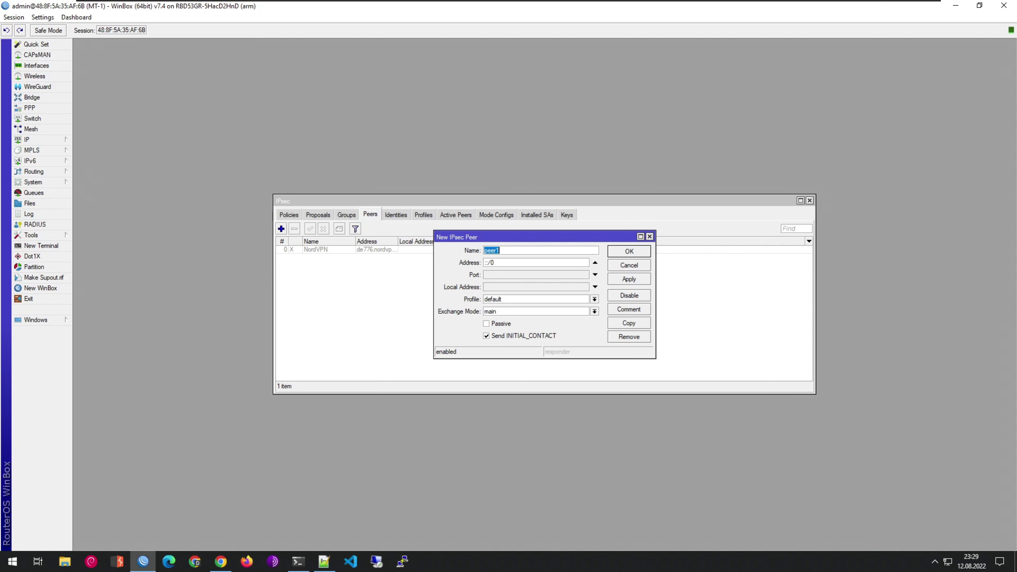
key("ctrl+v")
Step: Switch to Chrome and copy the server address of NL-FREE#27 from ProtonVPN's OpenVPN configuration files list
left_click(220, 561)
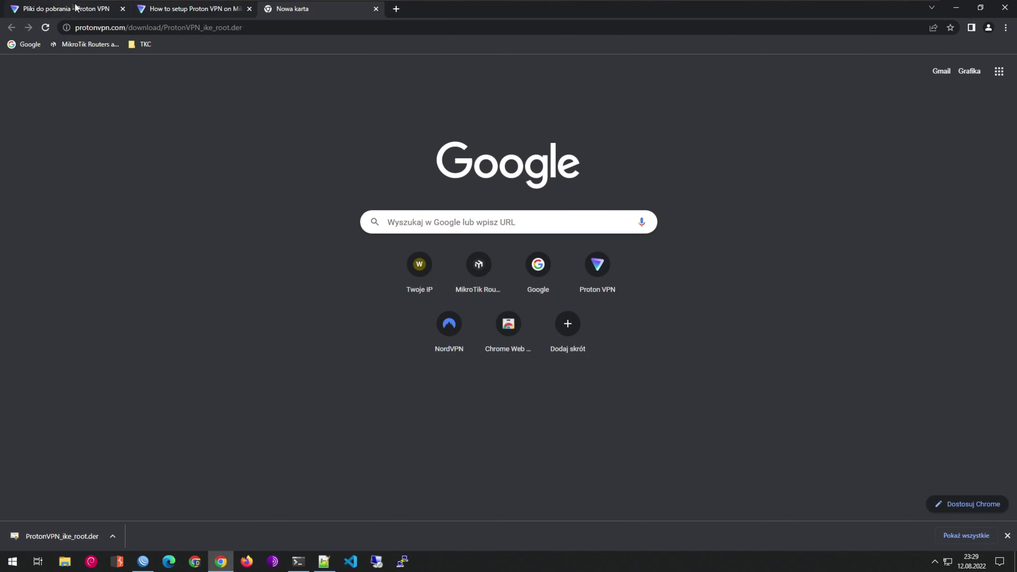
left_click(78, 8)
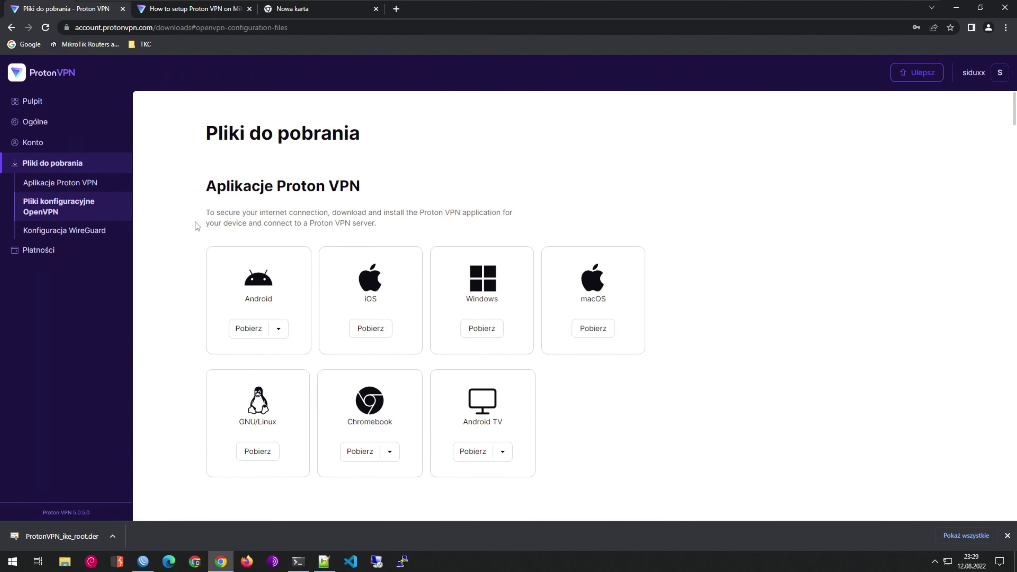
scroll(429, 341, "down", 20)
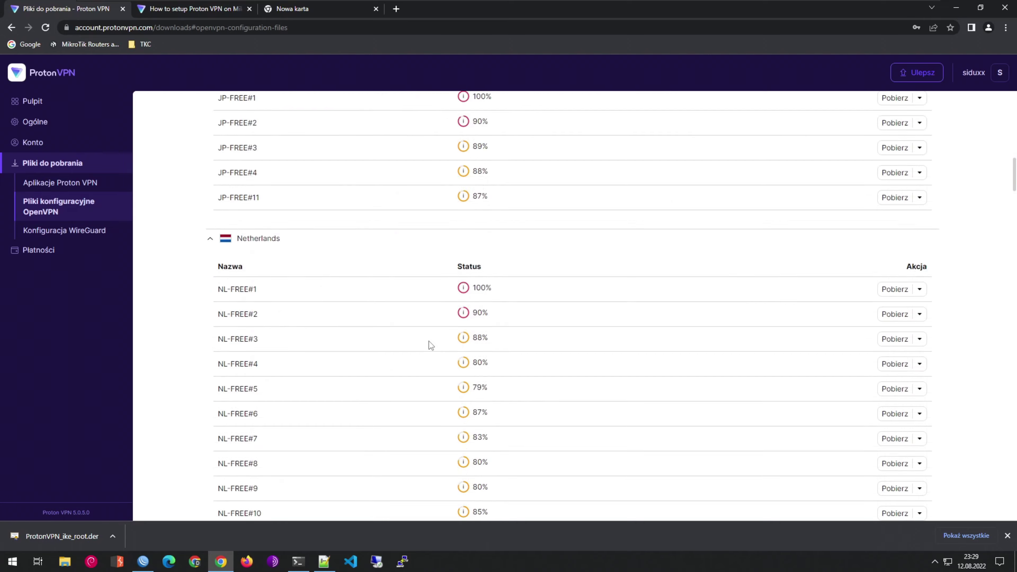
scroll(418, 337, "down", 8)
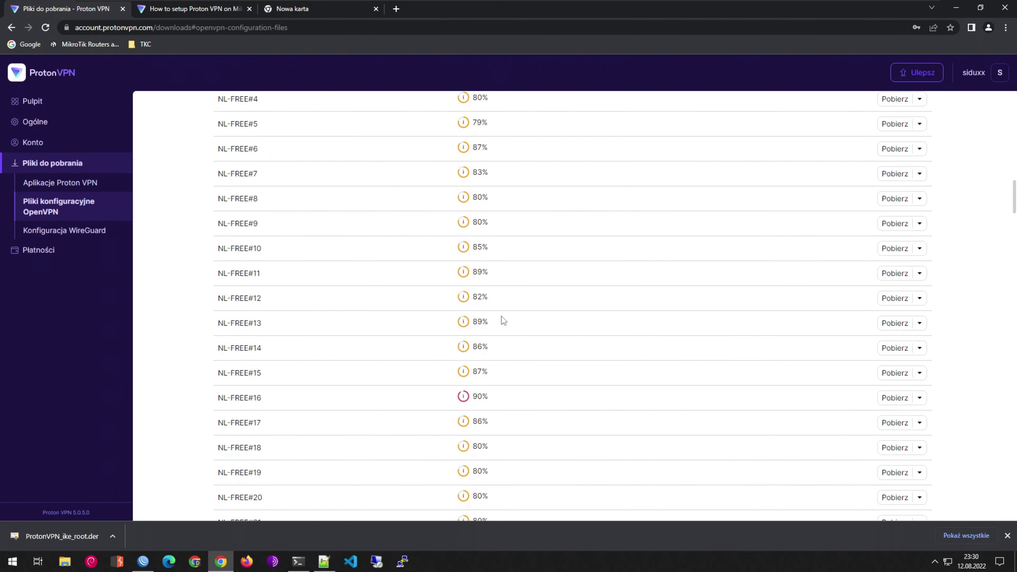
scroll(490, 312, "down", 3)
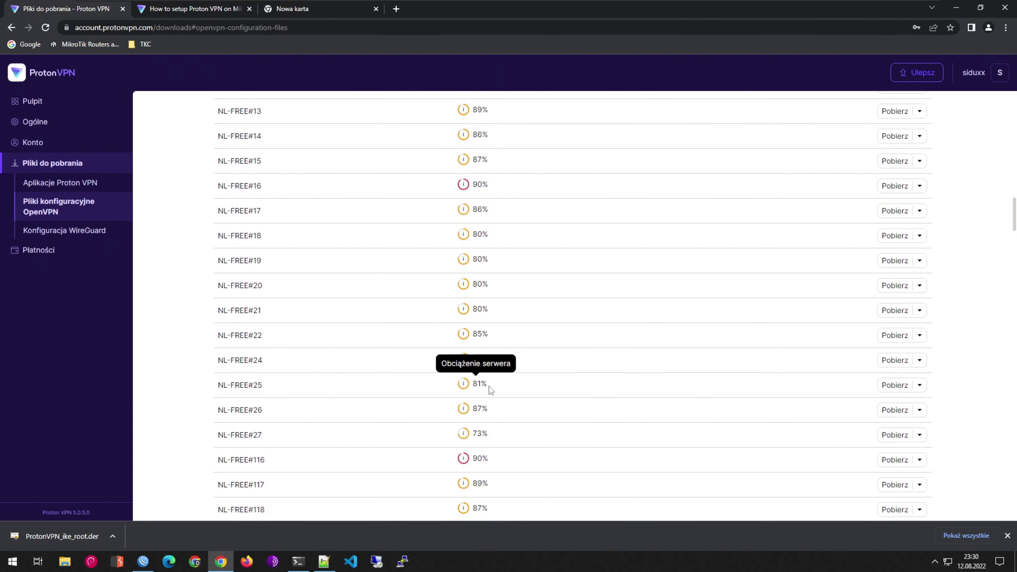
scroll(503, 432, "down", 1)
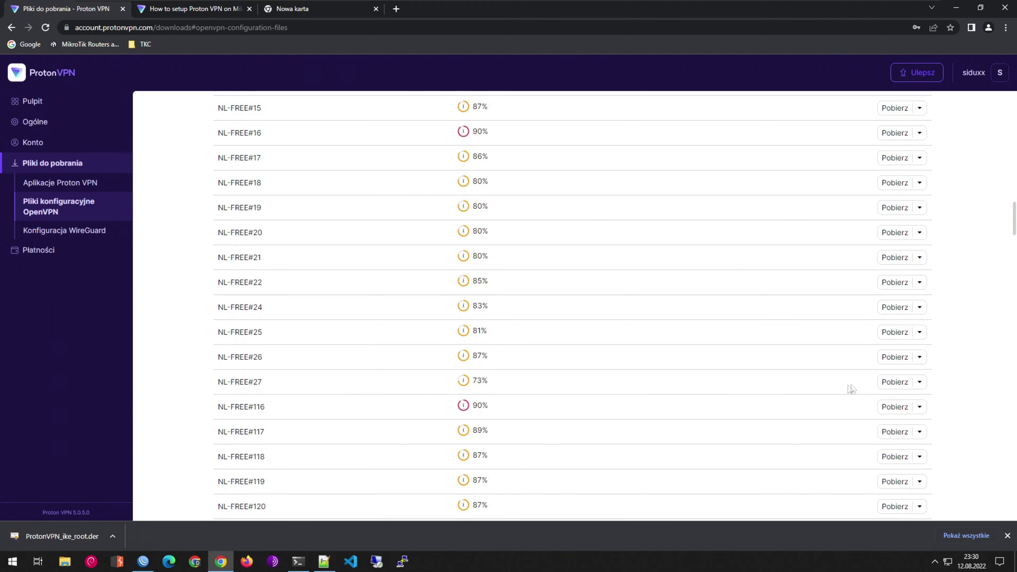
left_click(920, 382)
left_click(907, 401)
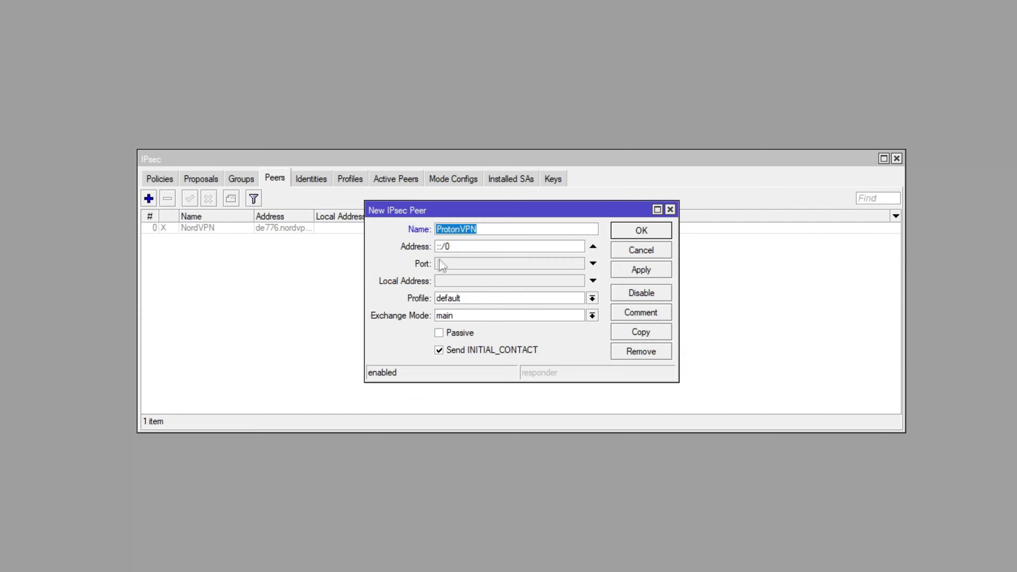
Step: Back in WinBox, set the new peer's address to nl-free-27.protonvpn.net and its profile to ProtonVPN
left_click(493, 260)
key("ctrl+a")
key("ctrl+v")
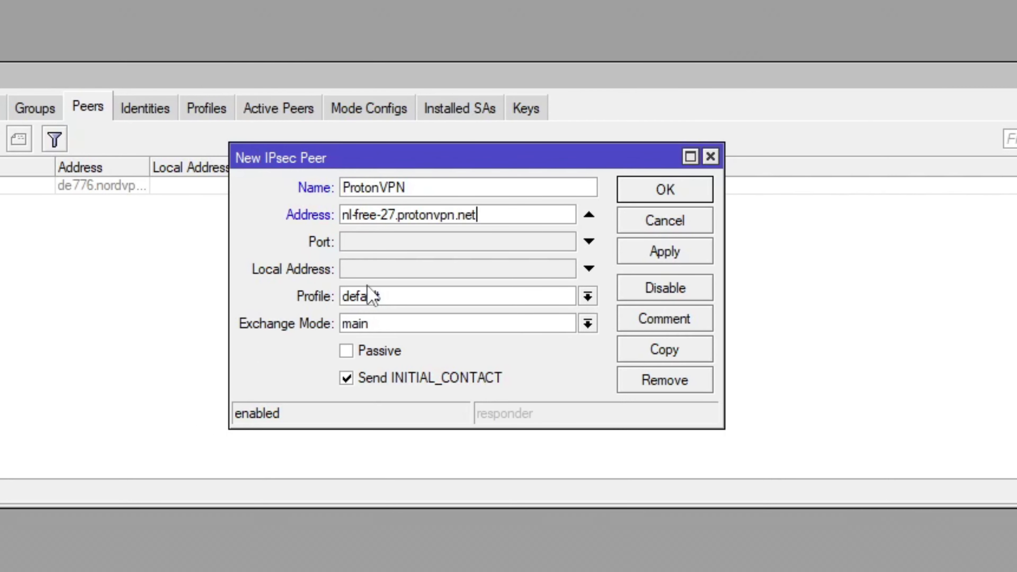
left_click(394, 298)
left_click(411, 329)
Step: Set the peer's exchange mode to IKE2, turn off Send INITIAL_CONTACT, and save the peer
left_click(410, 328)
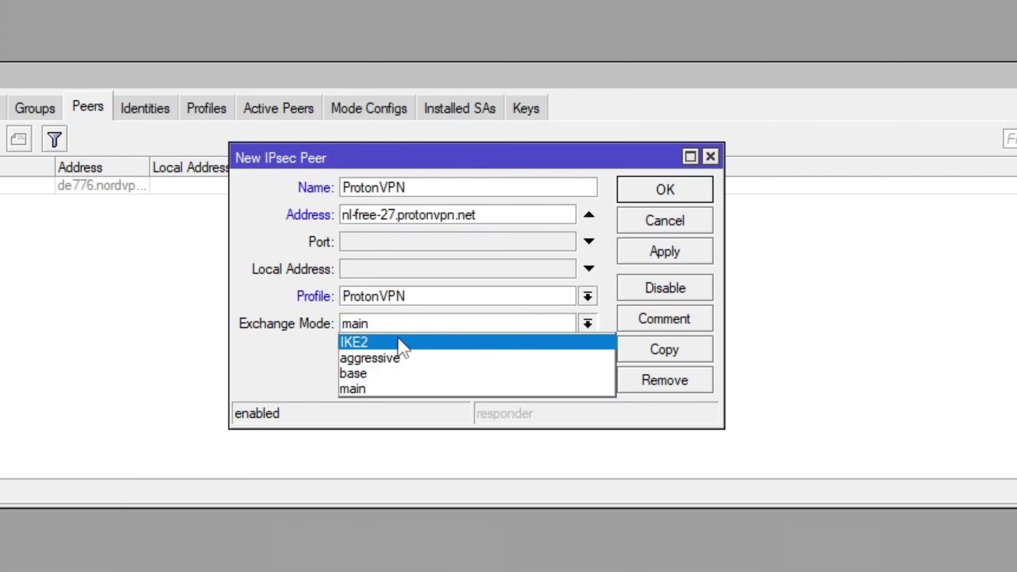
left_click(409, 343)
left_click(373, 378)
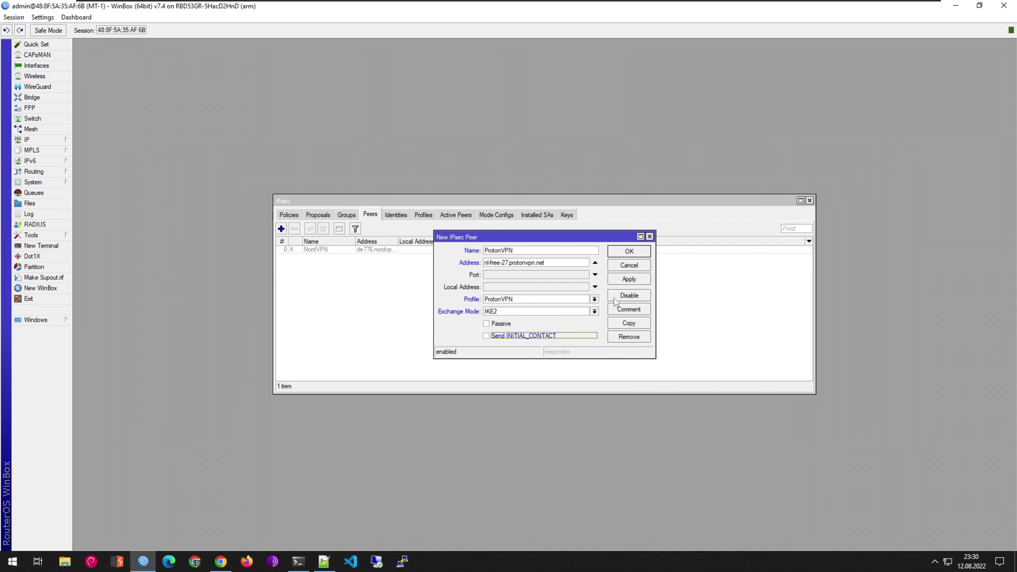
left_click(672, 256)
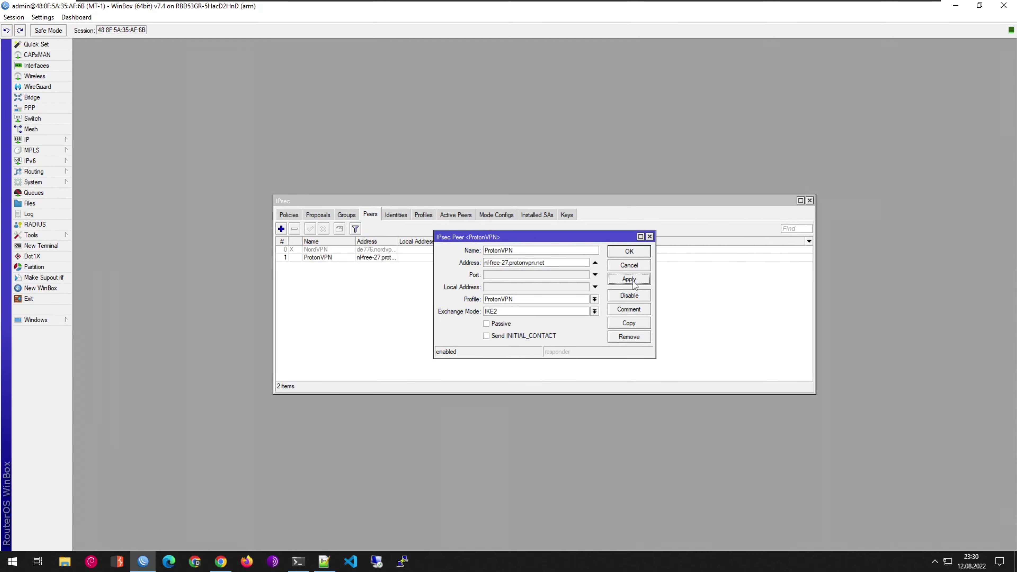
left_click(629, 251)
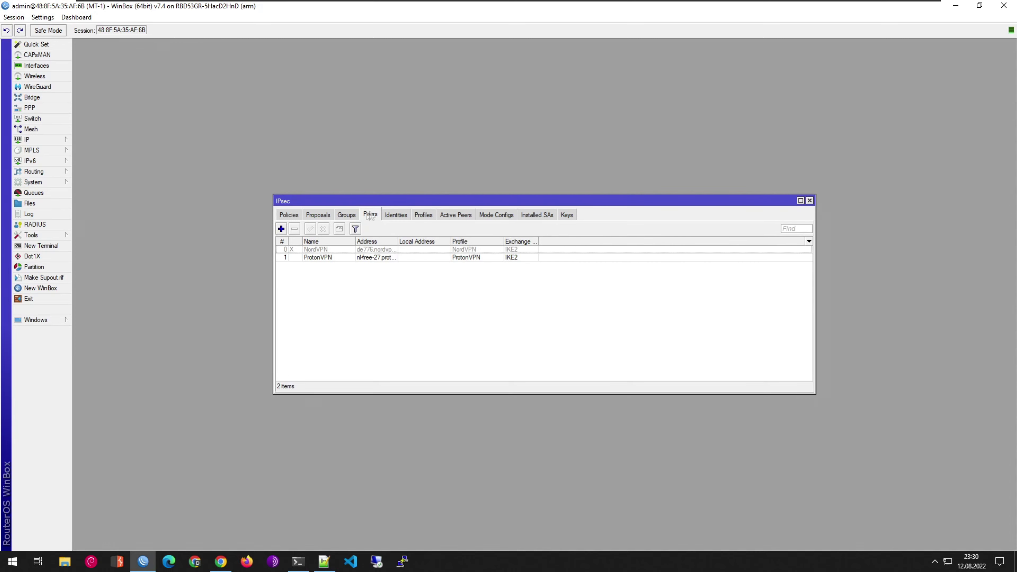
Step: Start a new IPsec policy with ProtonVPN as its peer and make it a template
left_click(295, 216)
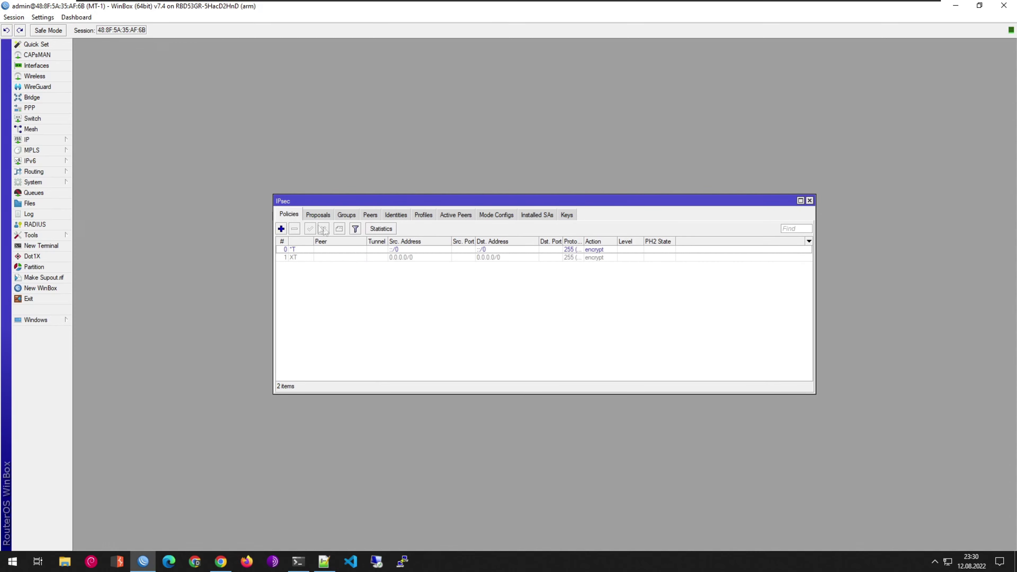
left_click(281, 229)
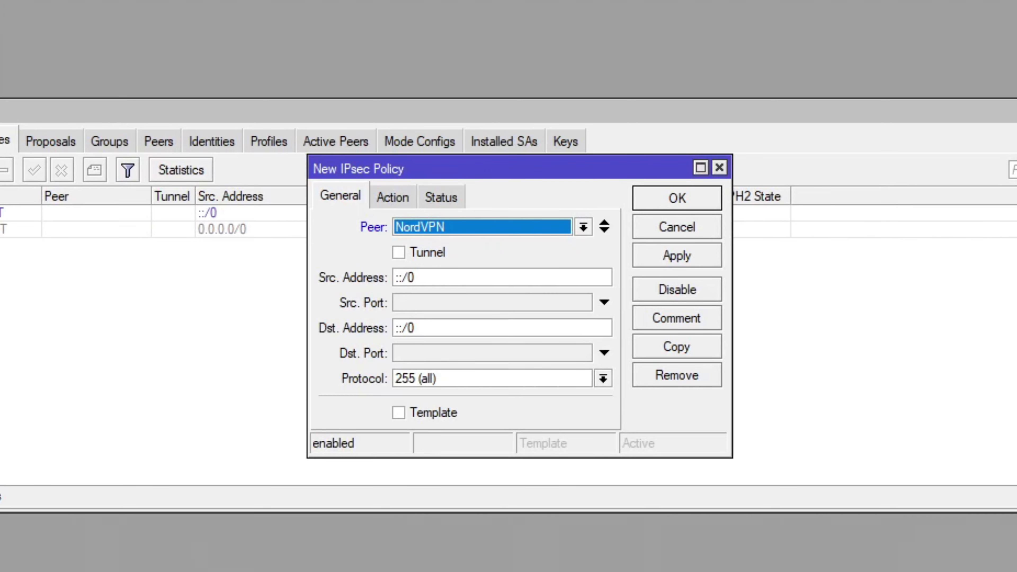
left_click(463, 230)
left_click(454, 258)
left_click(431, 413)
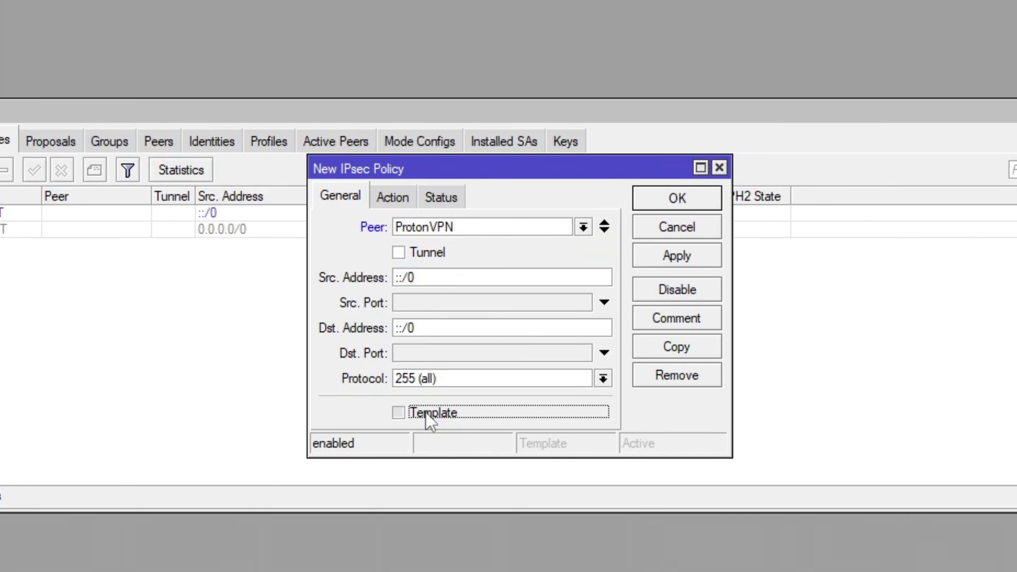
Step: Set both the source and destination address of the policy template to 0.0.0.0/0
left_click_drag(415, 227, 282, 211)
type("0.0.0.0/0")
key("Tab")
key("Tab")
type("0.0.0.0.")
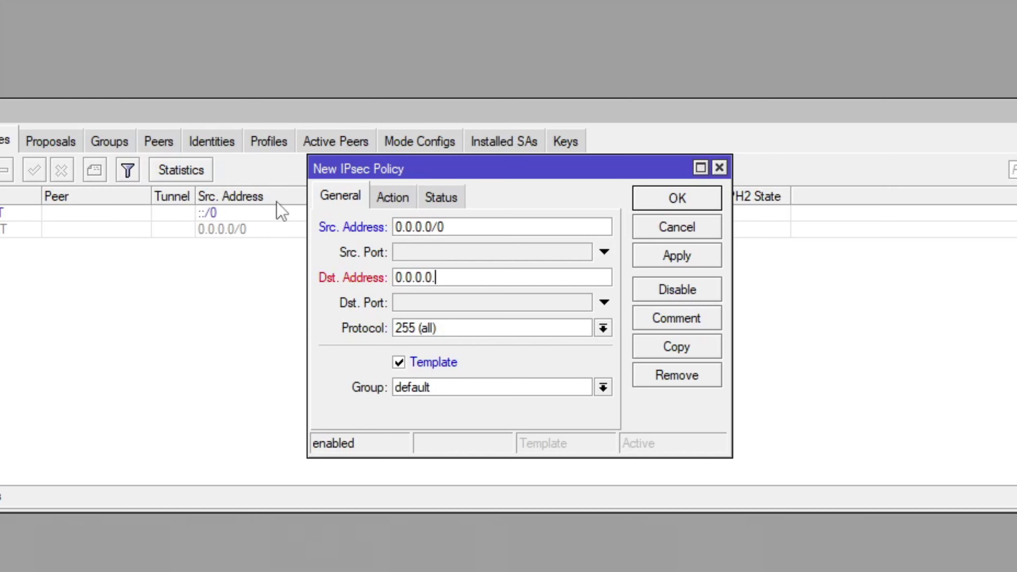
key("BackSpace")
type("/0")
Step: Assign the ProtonVPN group and the ProtonVPN proposal to the policy template, and save it
left_click(432, 387)
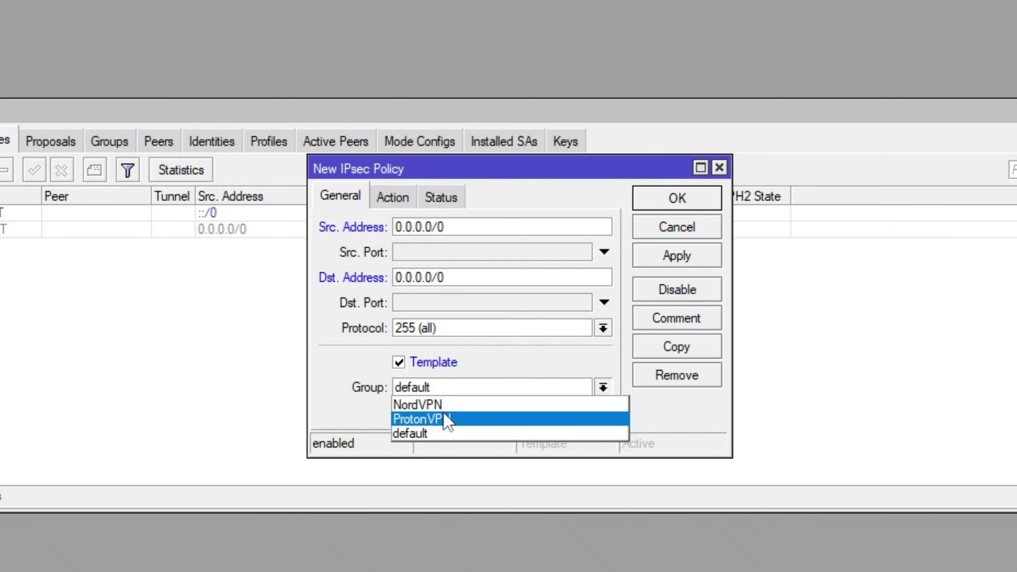
left_click(447, 419)
left_click(406, 205)
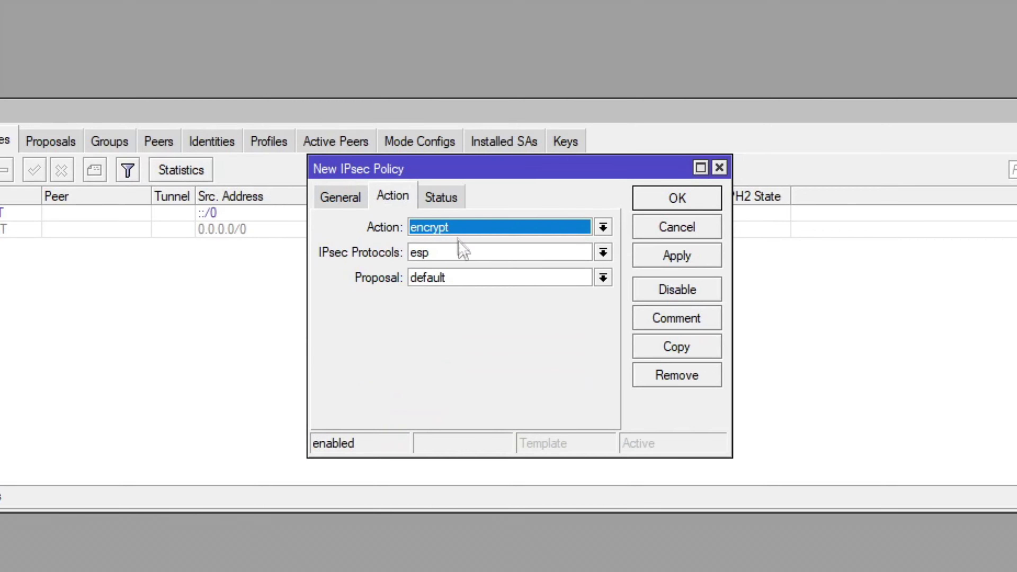
left_click(469, 277)
left_click(477, 307)
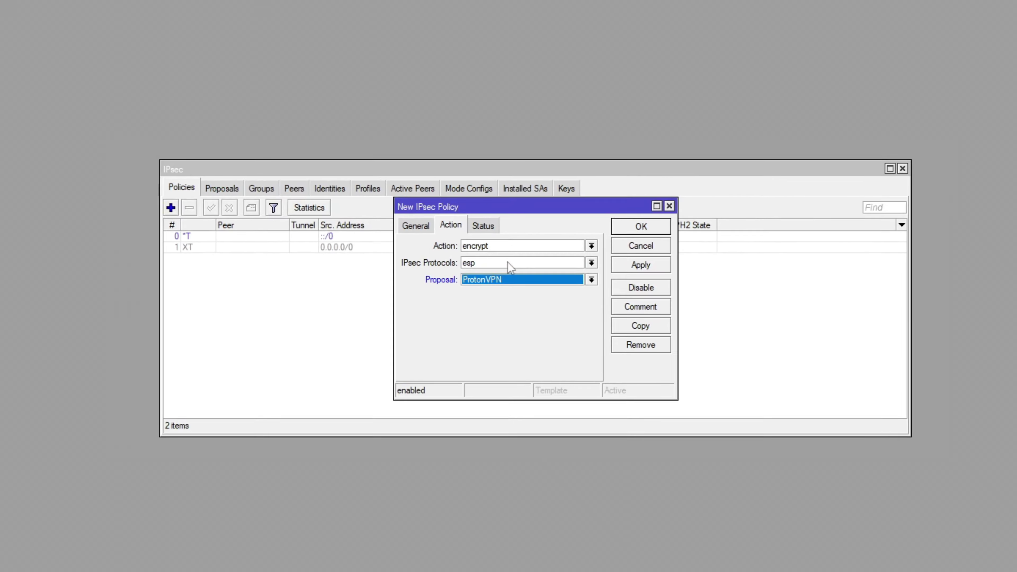
left_click(639, 263)
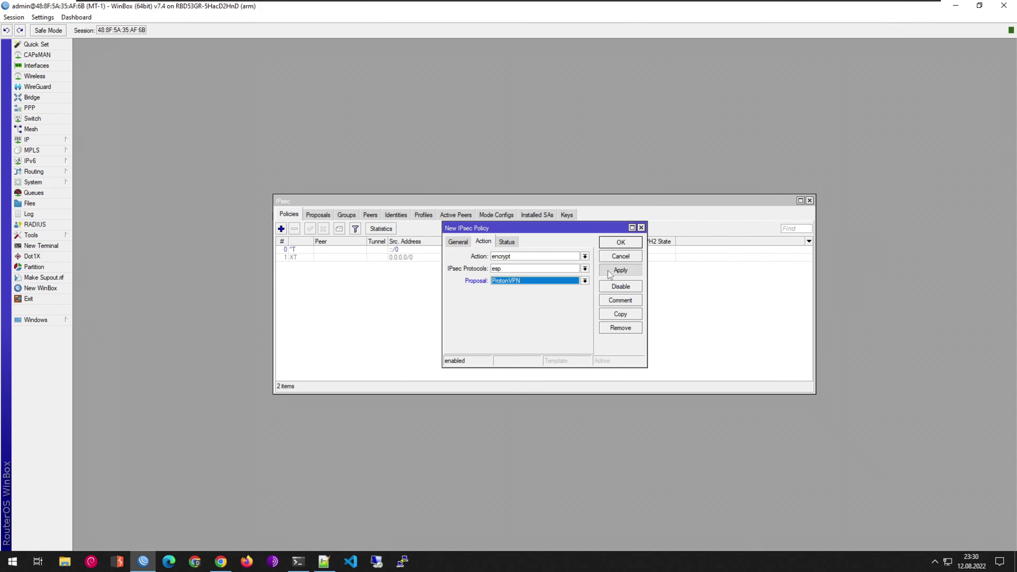
left_click(621, 243)
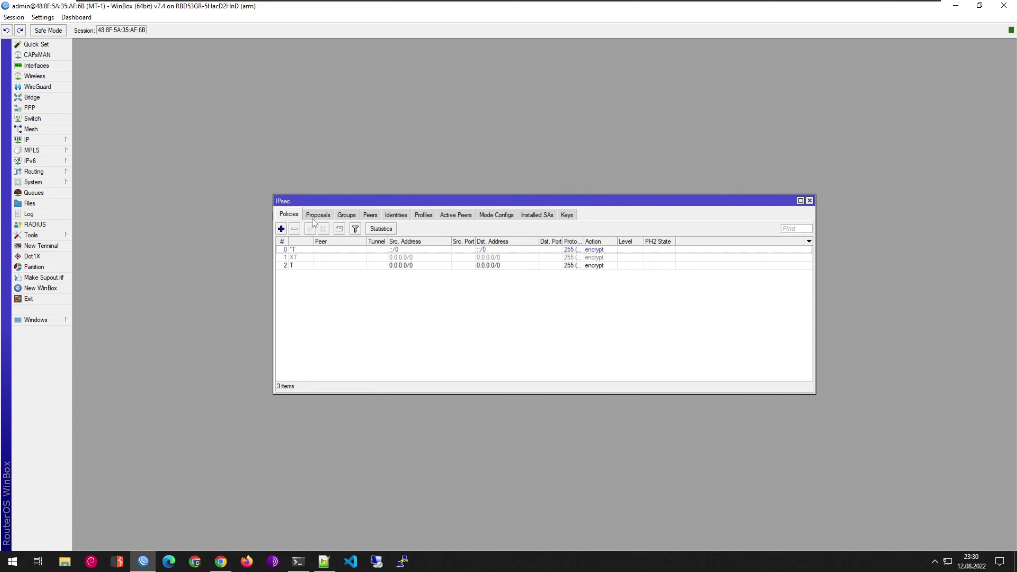
Step: Start a new IPsec identity for the ProtonVPN peer with eap as its authentication method
left_click(394, 216)
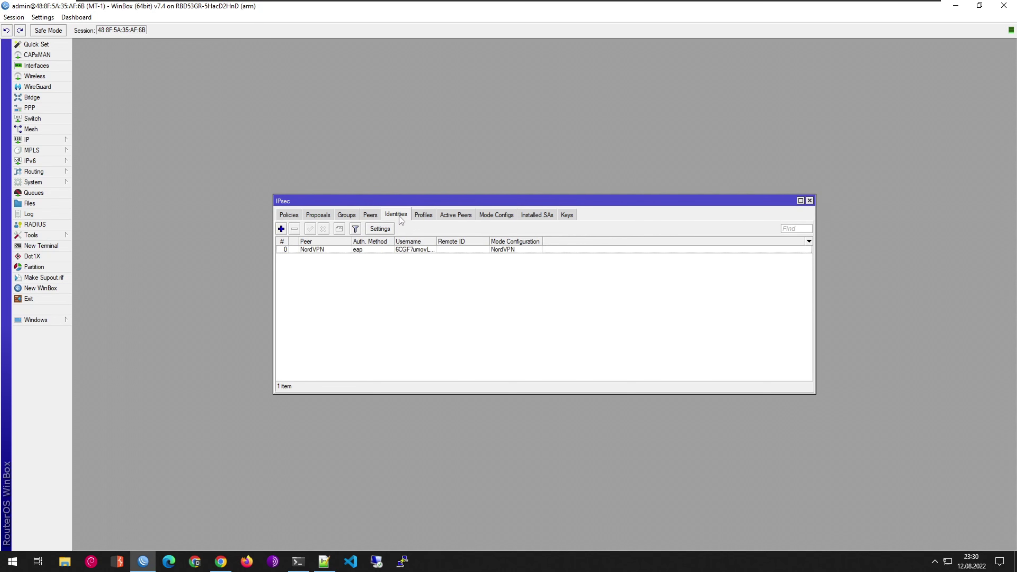
left_click(281, 229)
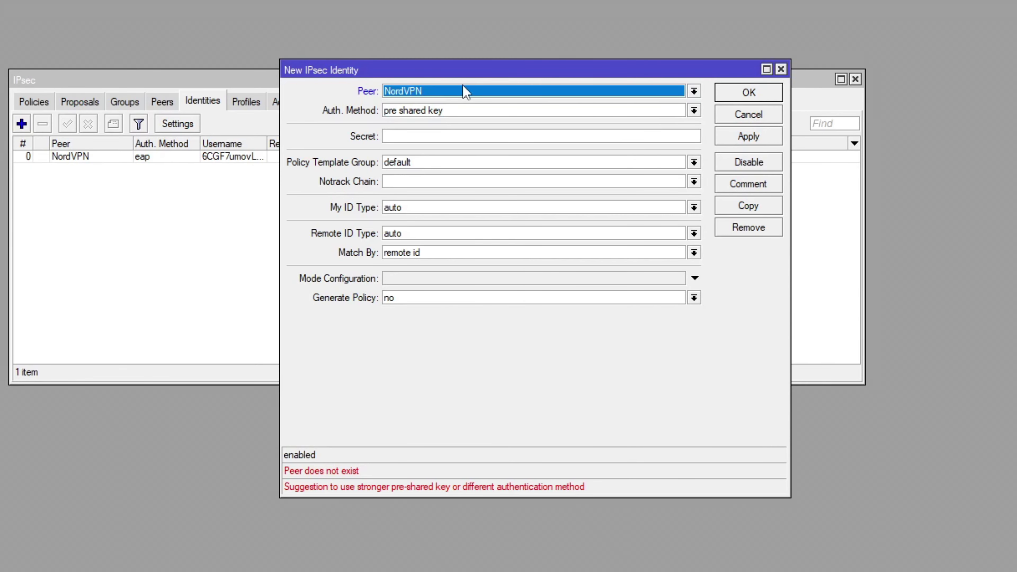
left_click(464, 91)
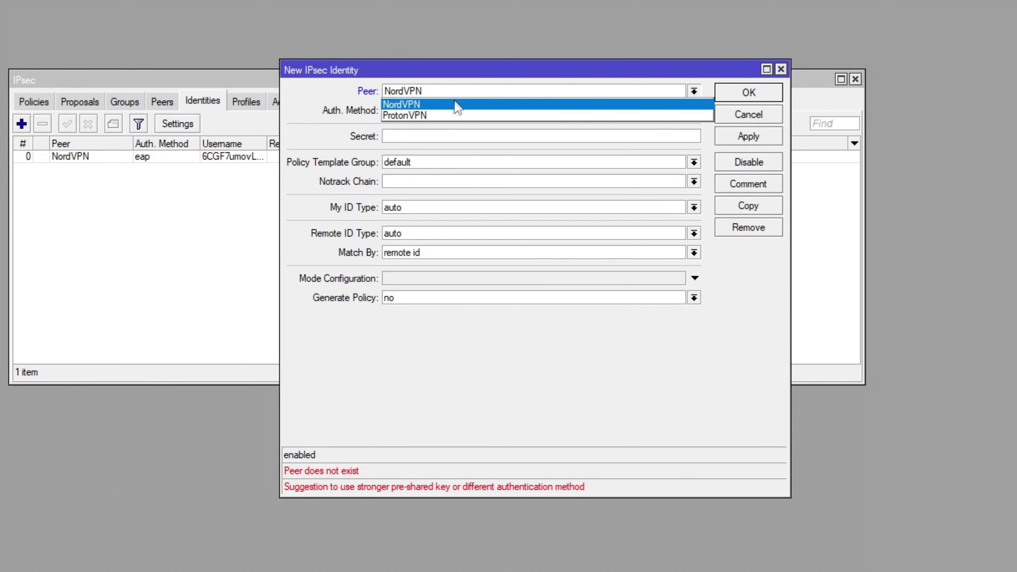
left_click(442, 114)
left_click(429, 114)
left_click(418, 134)
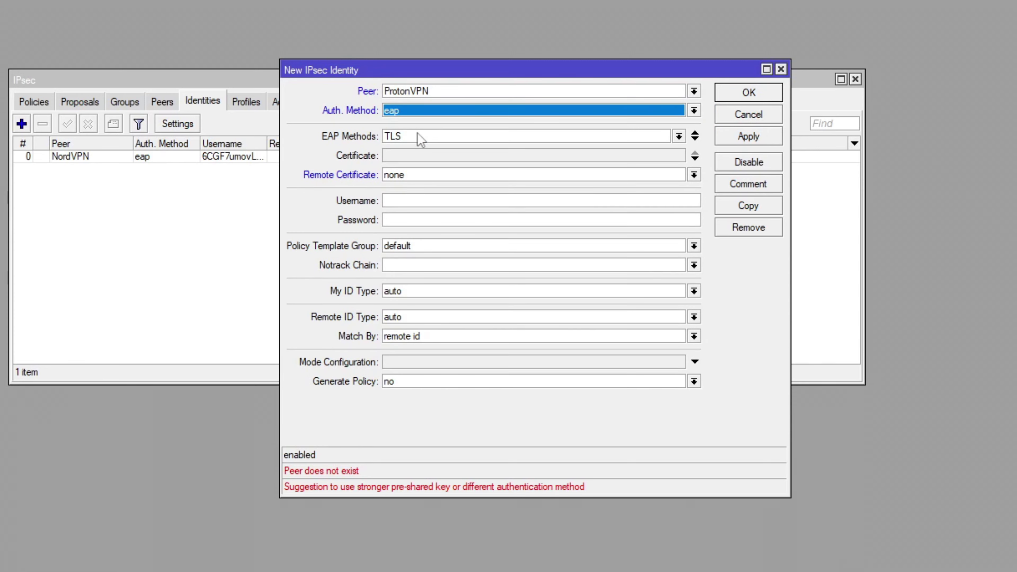
Step: Set the identity's EAP method to MS-CHAPv2 and its remote certificate to ProtonVPN-CA
left_click(408, 138)
left_click(420, 147)
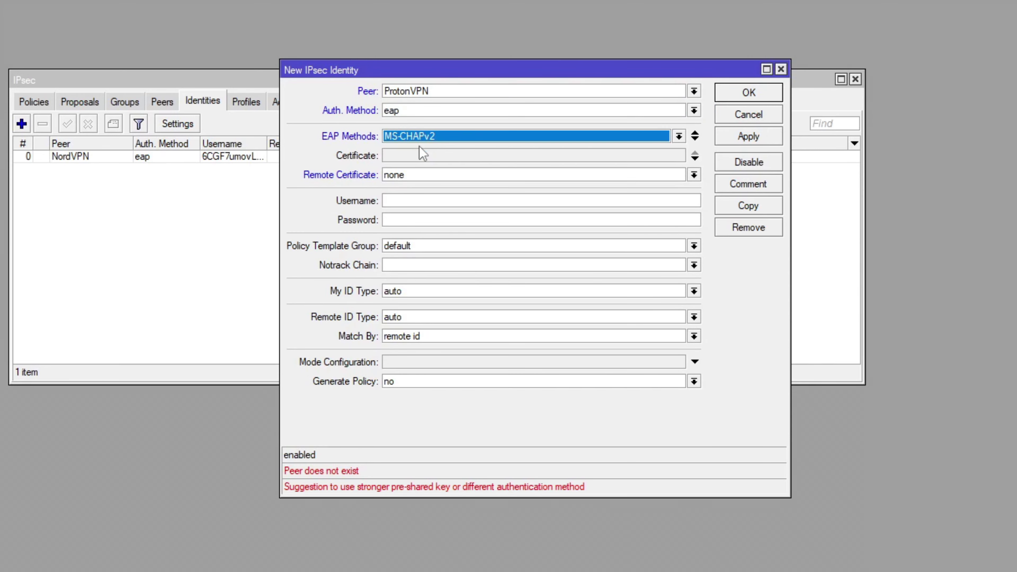
left_click(411, 175)
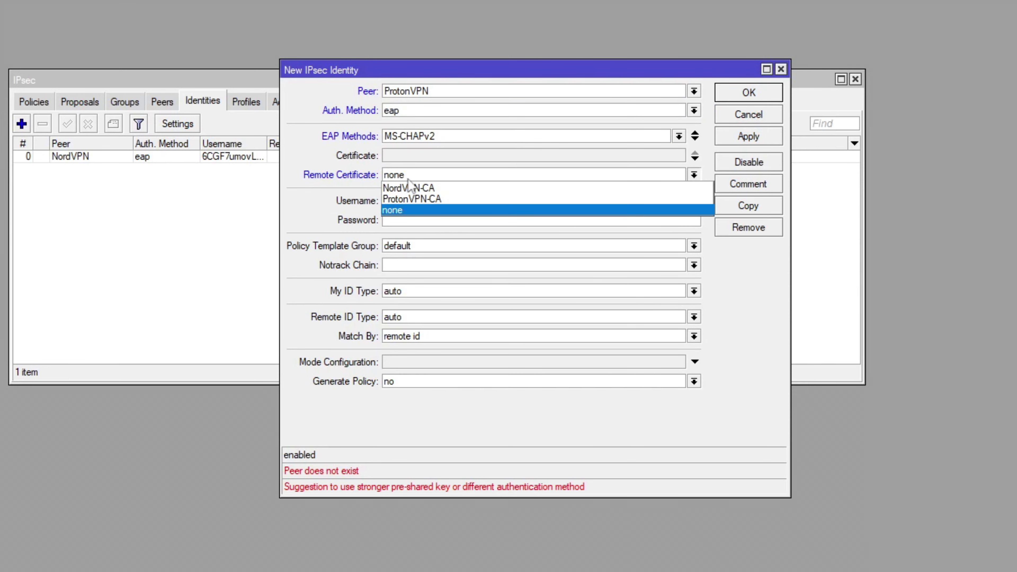
left_click(421, 199)
Step: Paste the ProtonVPN account's username and password into the identity
key("Tab")
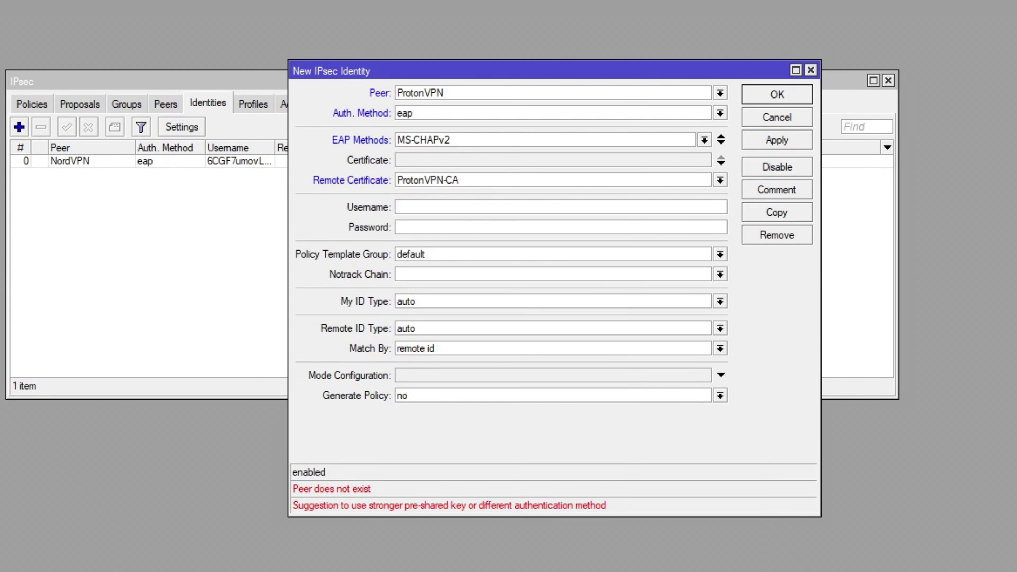
key("ctrl+v")
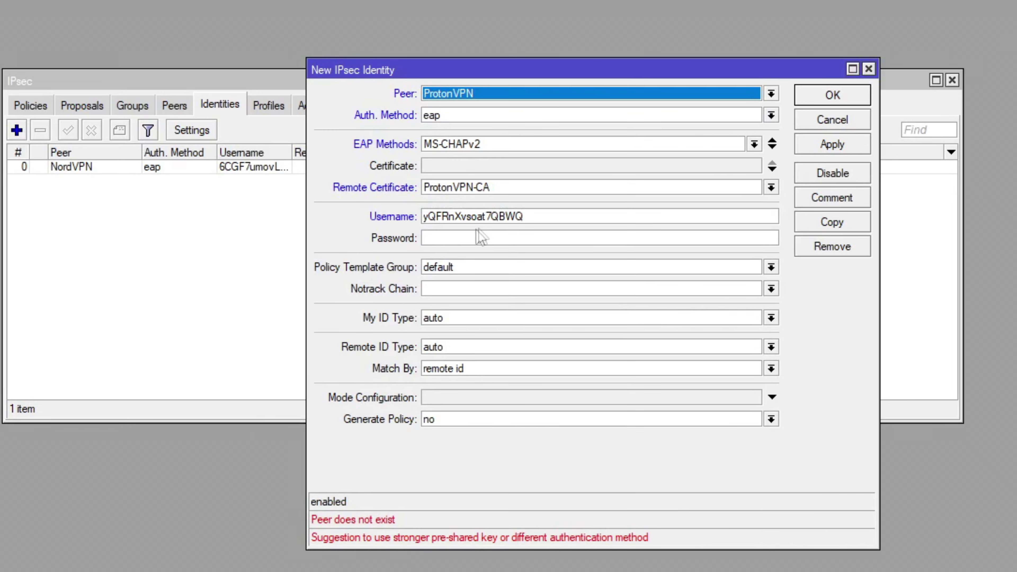
left_click(449, 226)
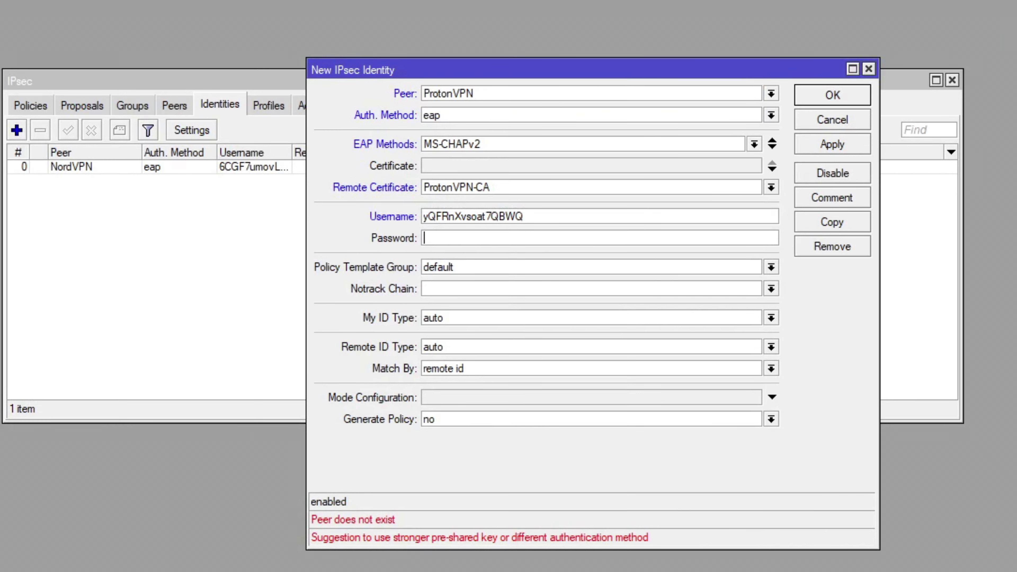
key("ctrl+v")
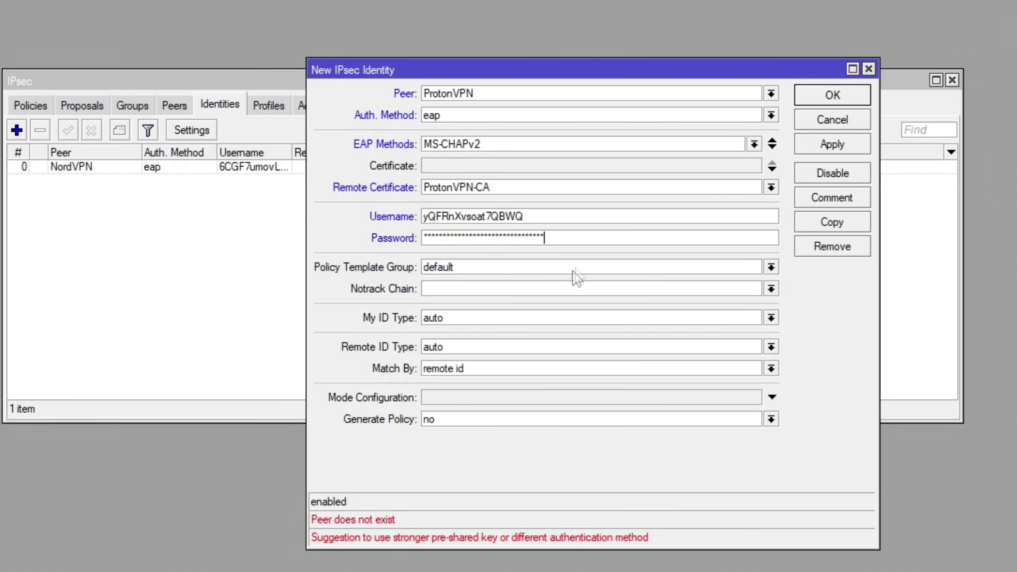
Step: Set the identity's policy template group to ProtonVPN and policy generation to port strict, and apply it
left_click(551, 271)
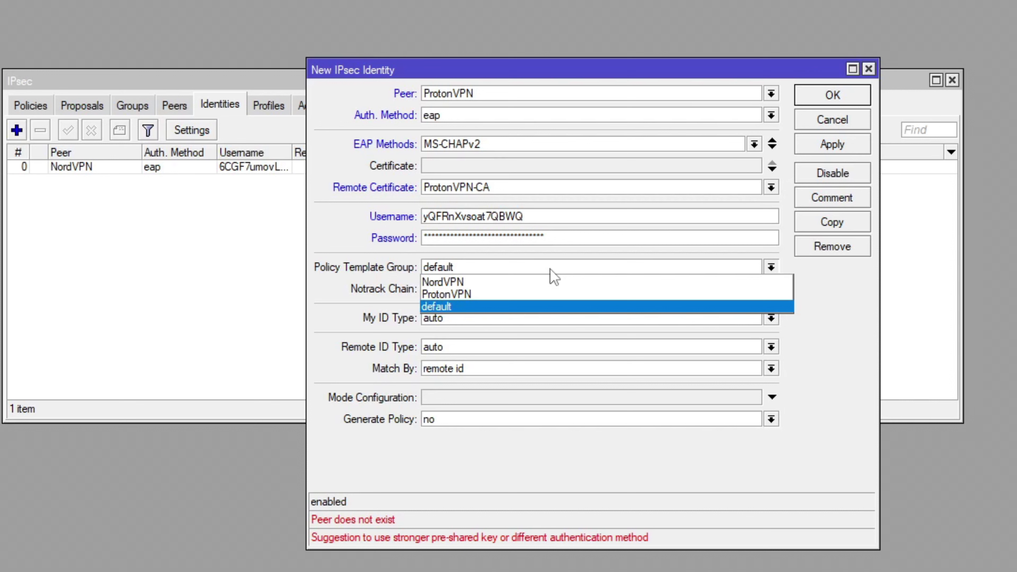
left_click(517, 295)
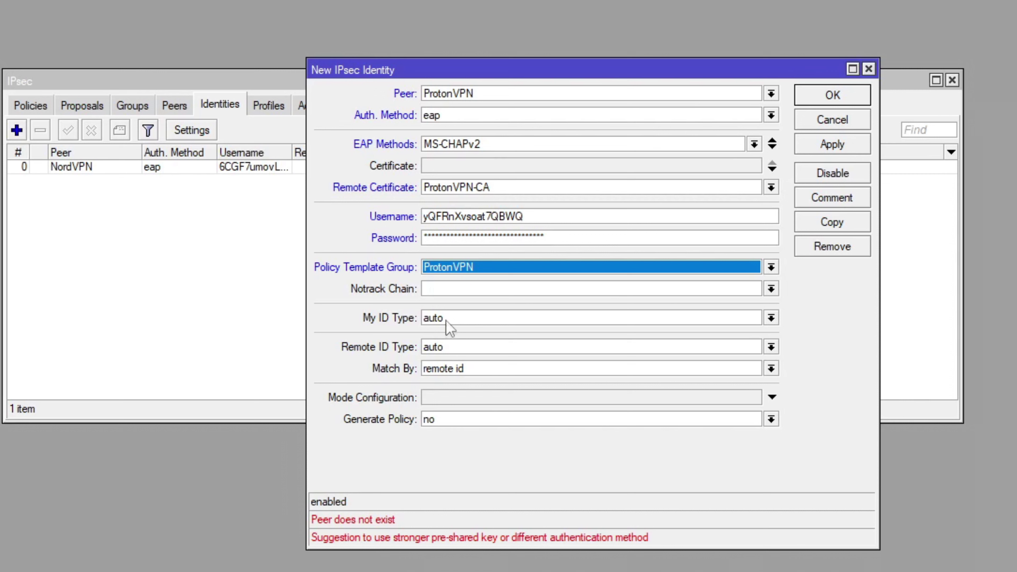
left_click(462, 418)
left_click(479, 461)
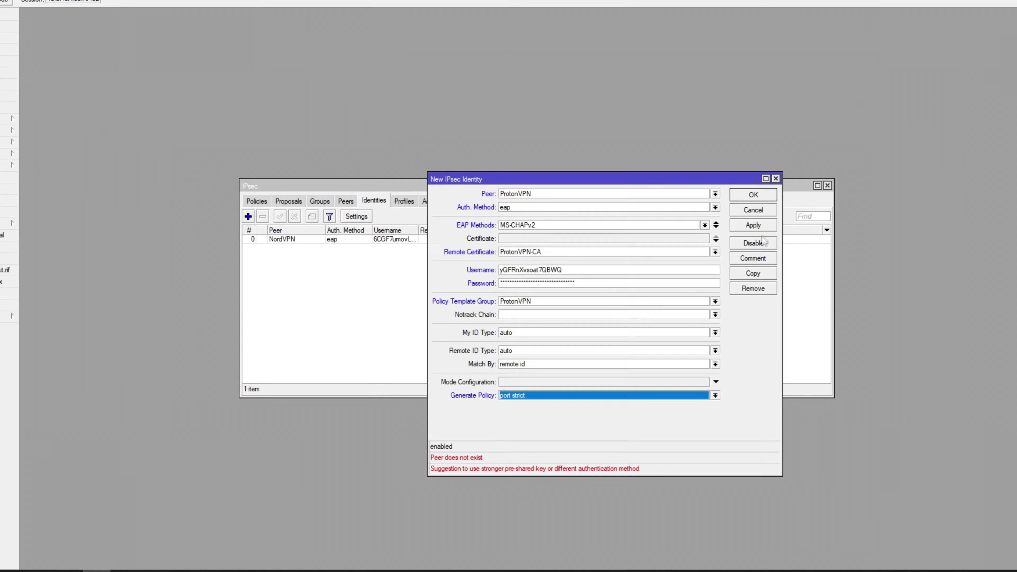
left_click(839, 145)
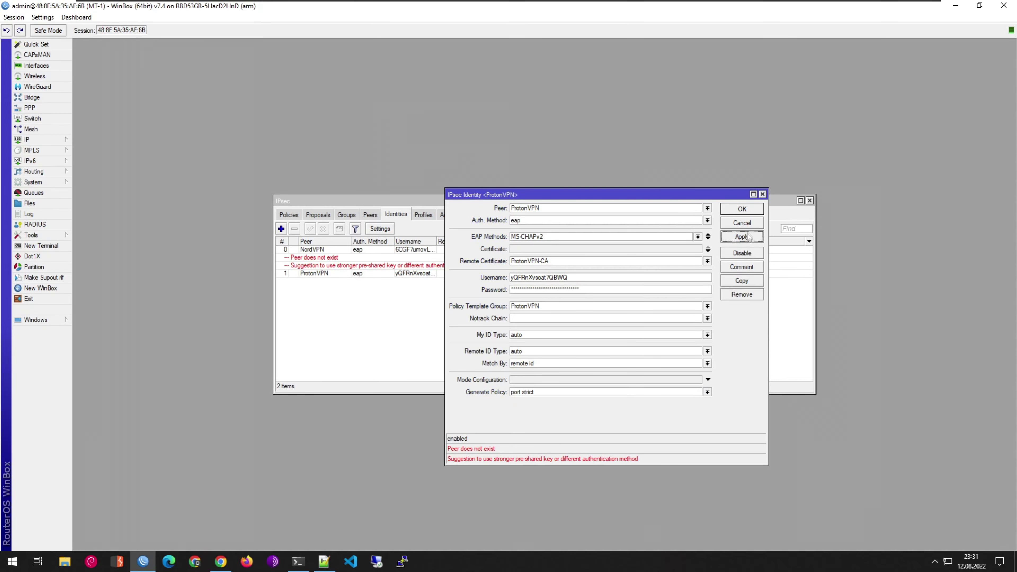
Step: Close the saved identity and start a new IPsec mode config named ProtonVPN with the responder option disabled
left_click(747, 211)
left_click(495, 215)
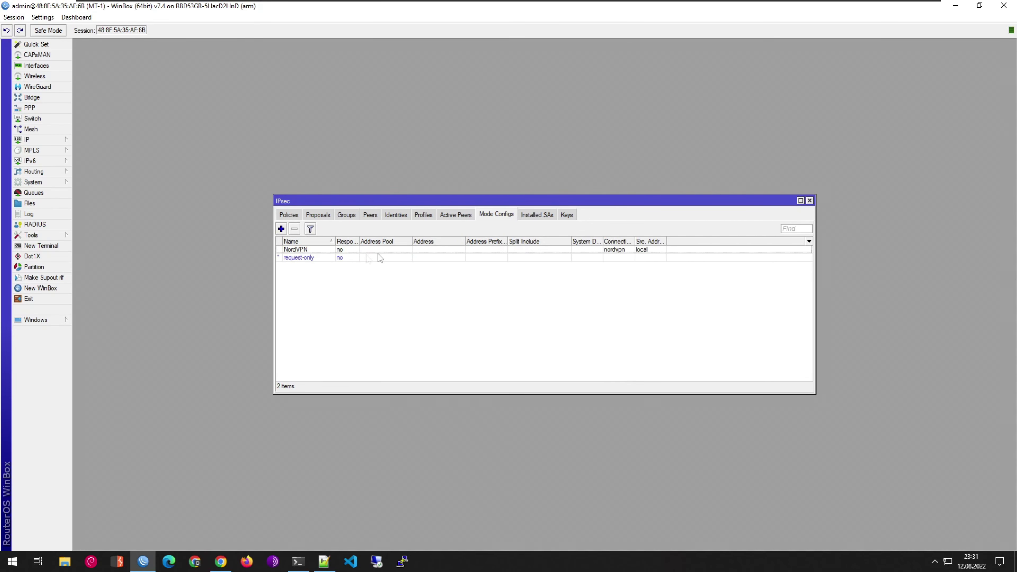
left_click(281, 229)
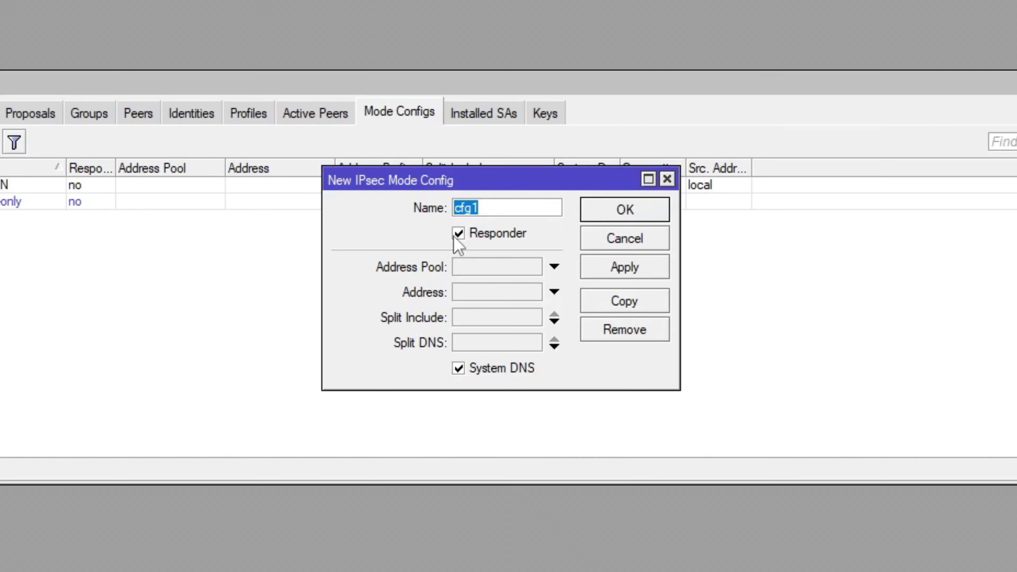
left_click(459, 234)
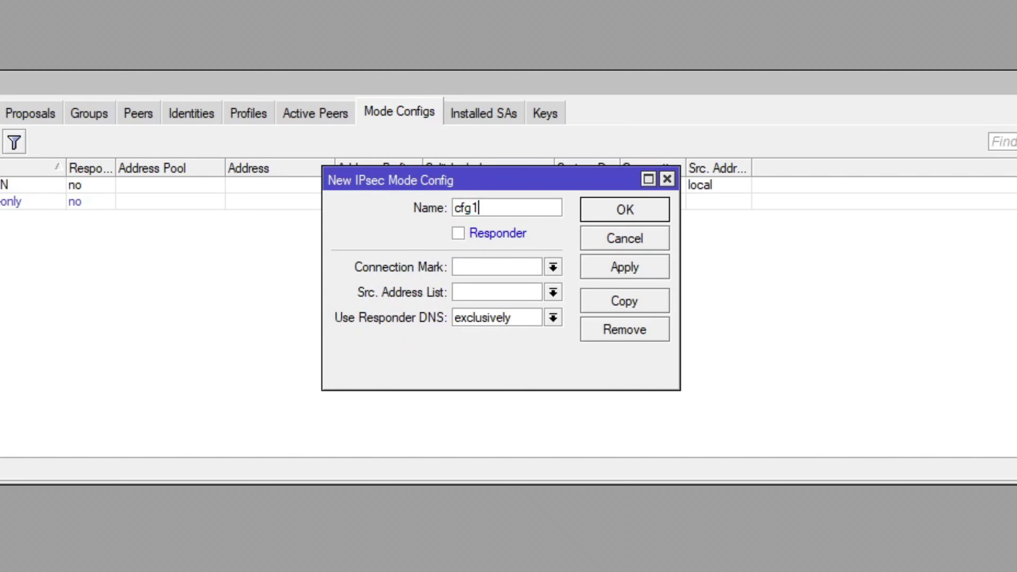
type("ProtonVPN")
key("Tab")
key("Tab")
key("Tab")
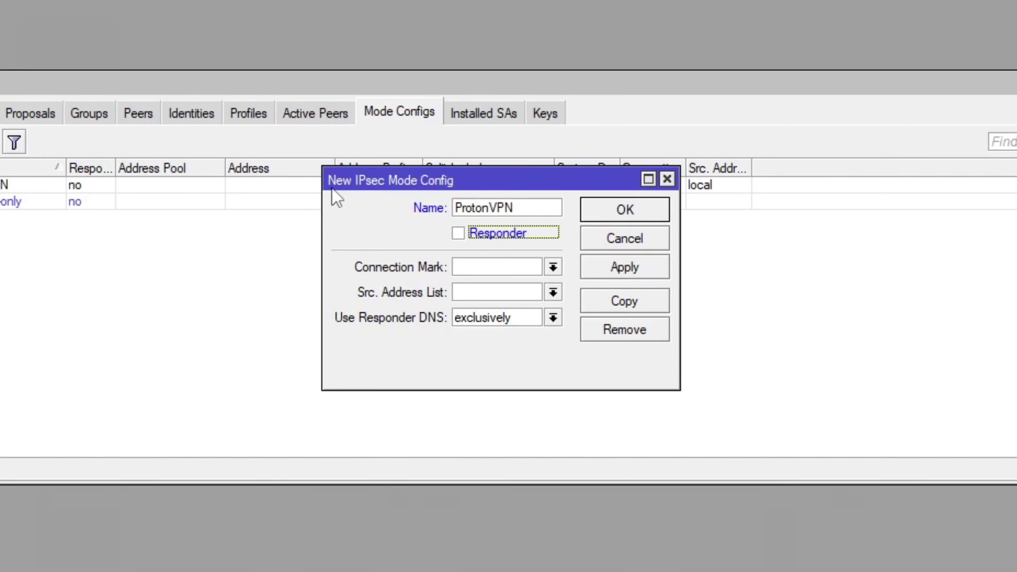
Step: Set the ProtonVPN mode config's source address list to local and save it
left_click(553, 292)
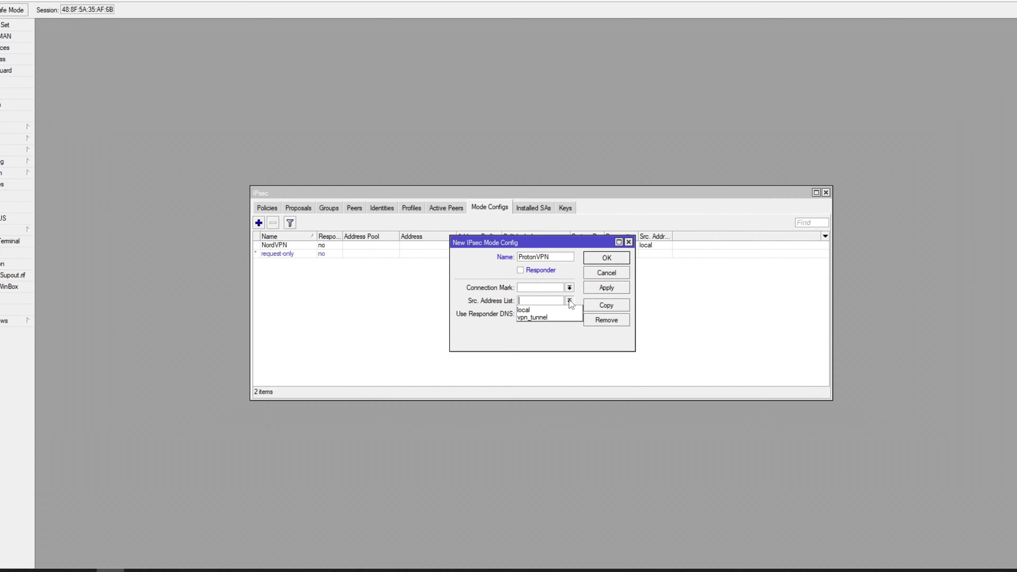
left_click(533, 310)
left_click(607, 288)
left_click(605, 262)
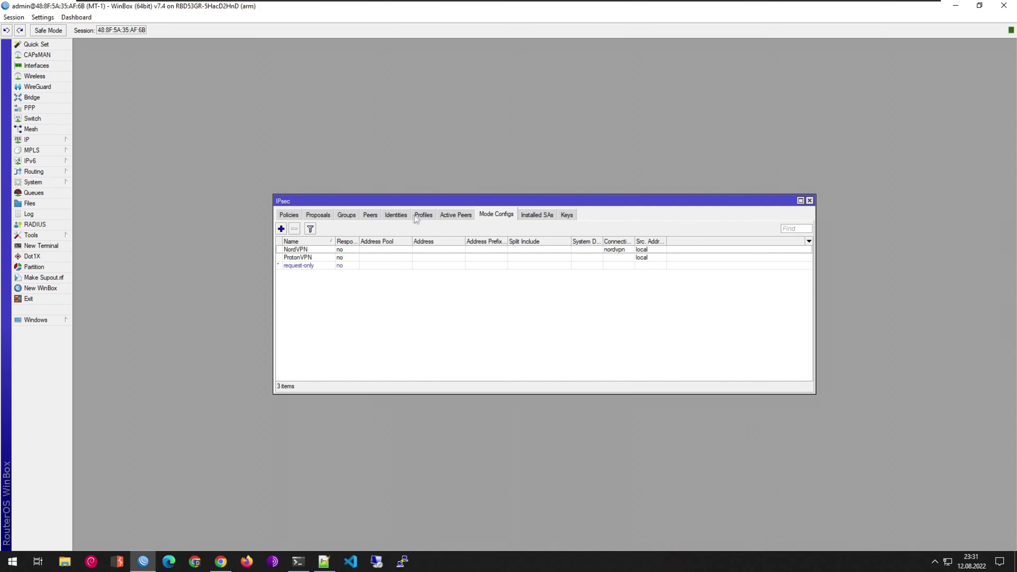
Step: Assign the ProtonVPN mode configuration to the ProtonVPN IPsec identity and save the identity
left_click(396, 215)
double_click(315, 259)
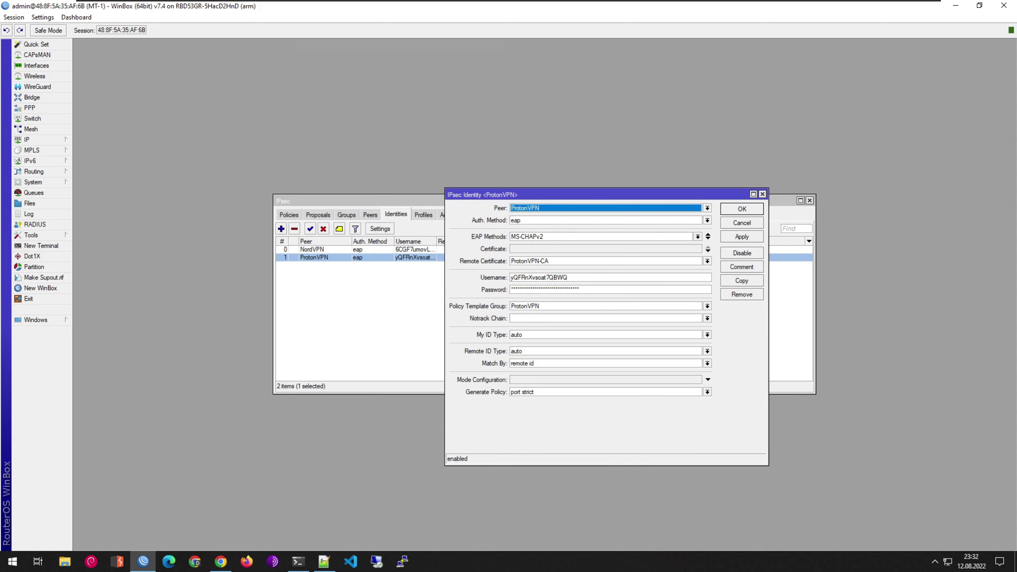
left_click(539, 380)
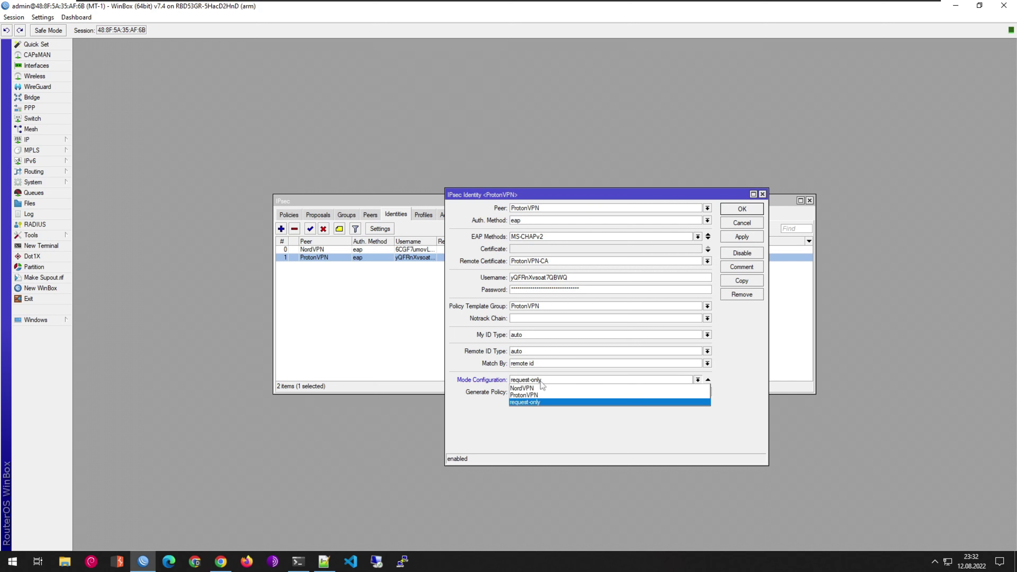
left_click(551, 392)
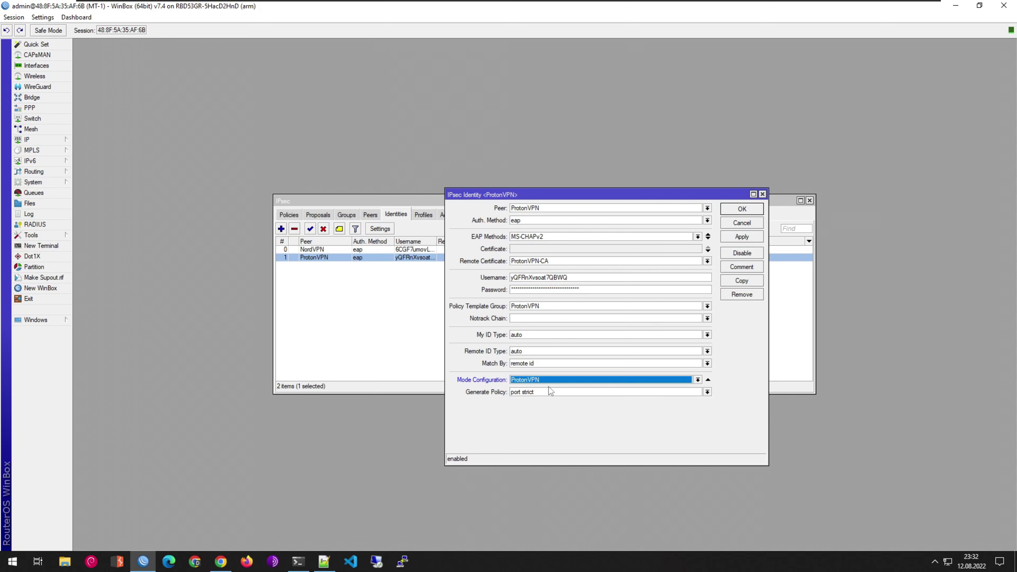
left_click(742, 237)
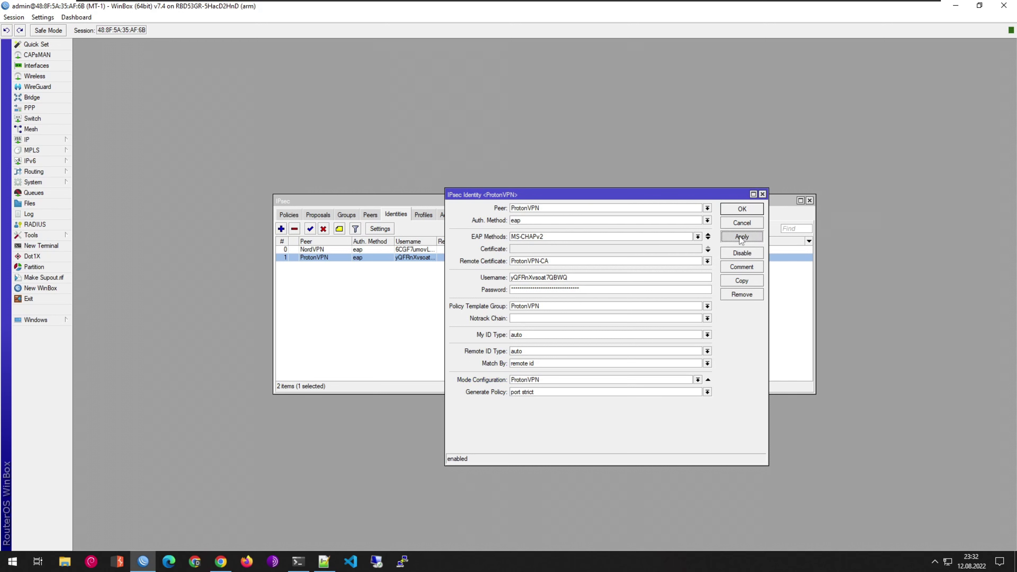
left_click(748, 211)
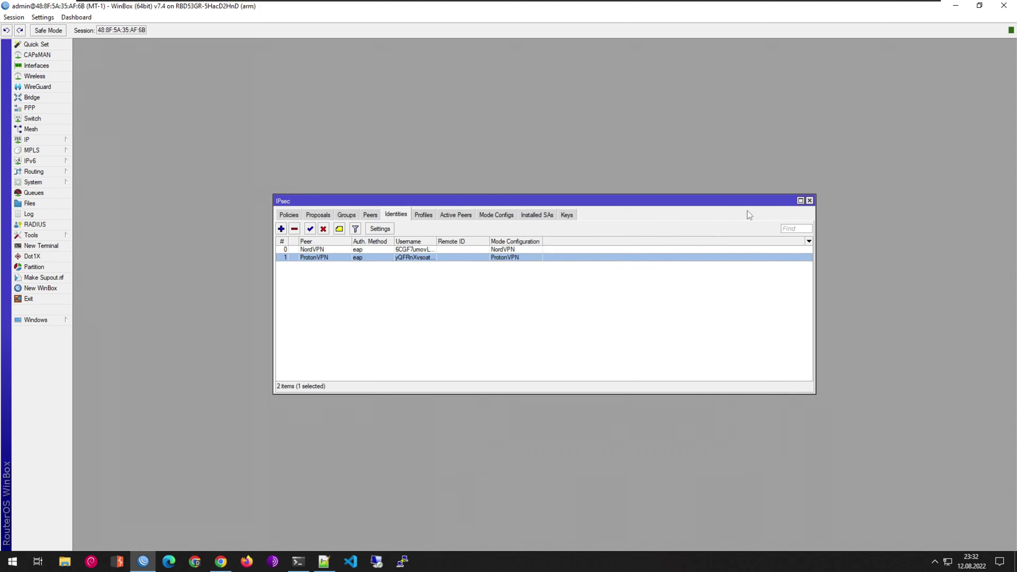
Step: Check the active IPsec peers and examine the router log for entries about the ProtonVPN peer
left_click(456, 215)
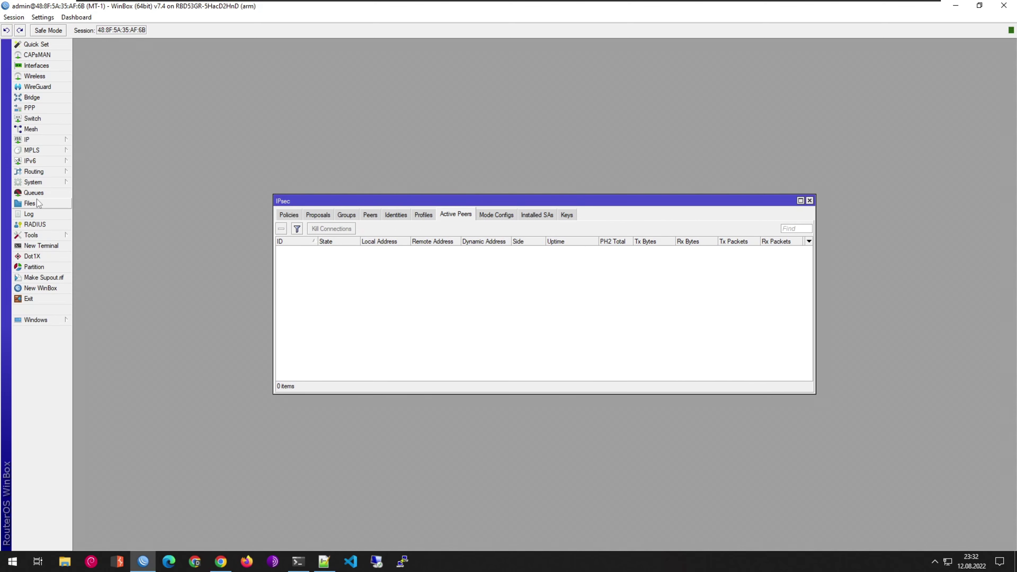
left_click(28, 214)
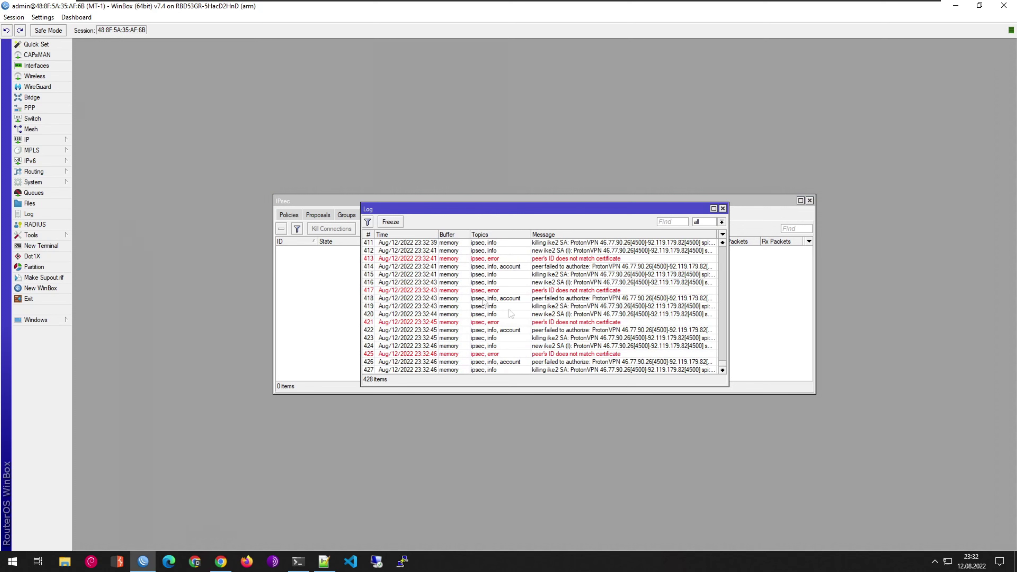
left_click_drag(603, 391, 594, 479)
left_click(559, 415)
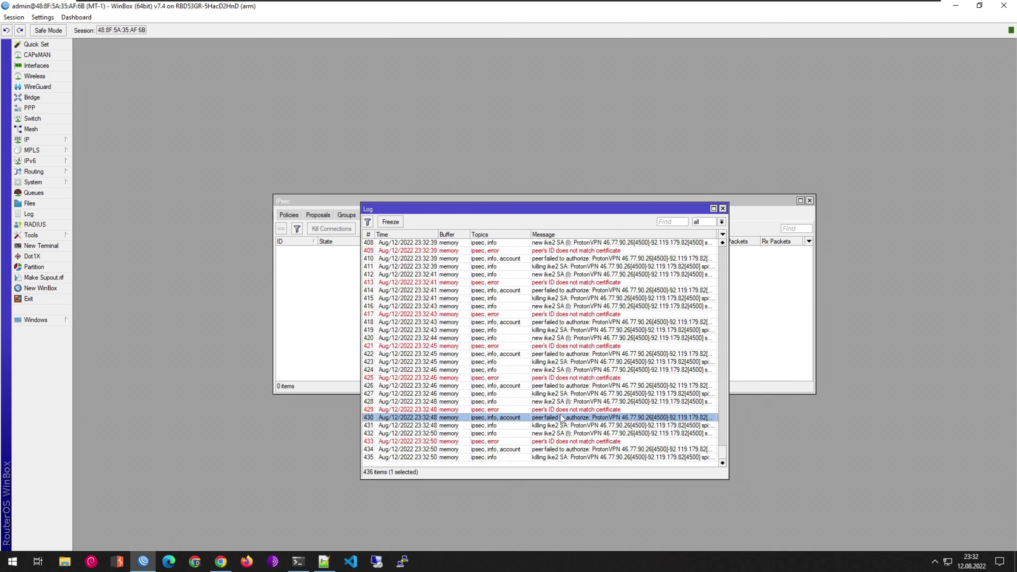
left_click(723, 209)
Step: Set the ProtonVPN identity's remote certificate to none and save the identity
left_click(396, 214)
double_click(314, 258)
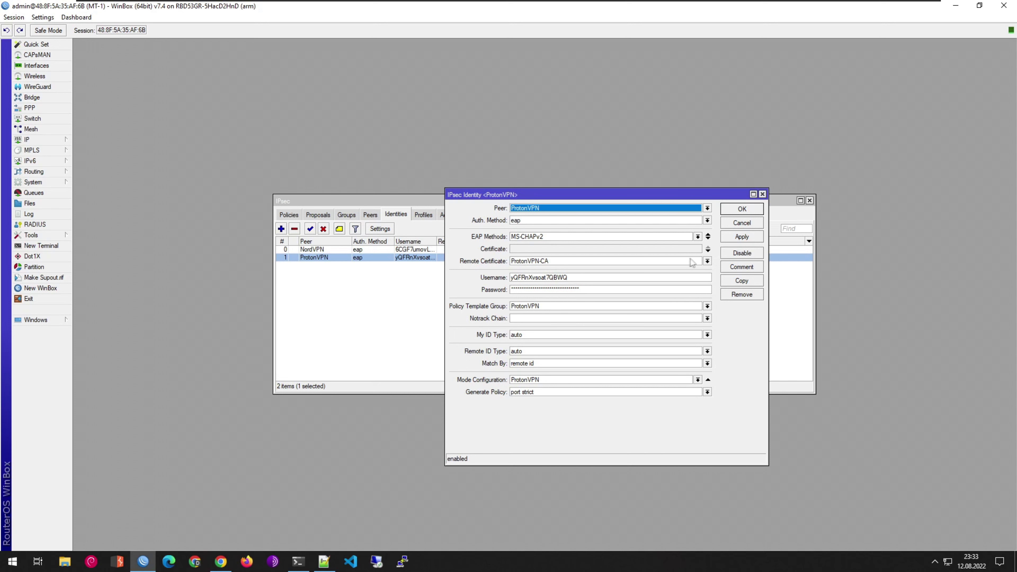
left_click(707, 262)
left_click(705, 284)
left_click(750, 238)
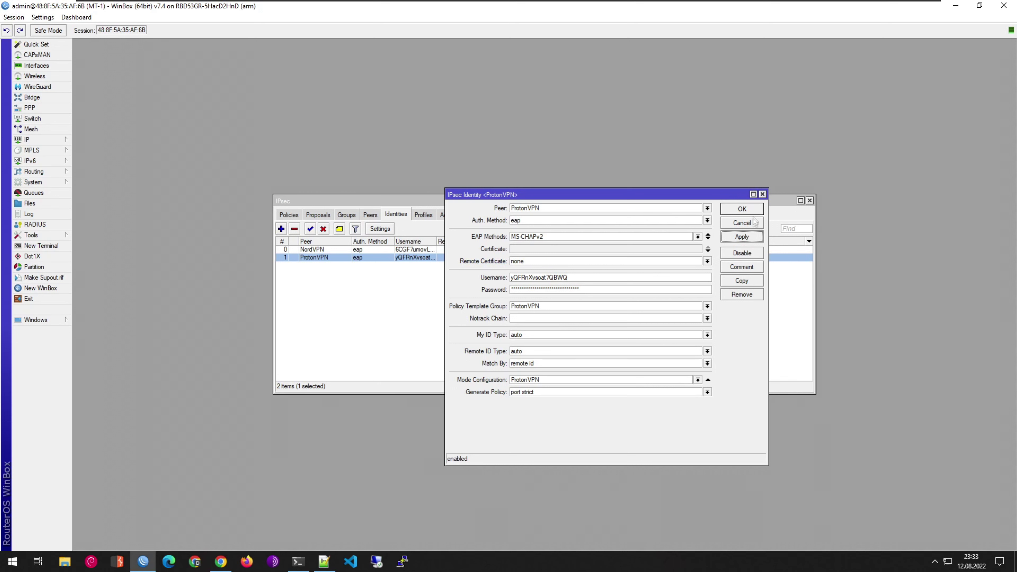
left_click(742, 209)
Step: Examine the active IPsec peers and the policy list to check the ProtonVPN tunnel's state
left_click(423, 215)
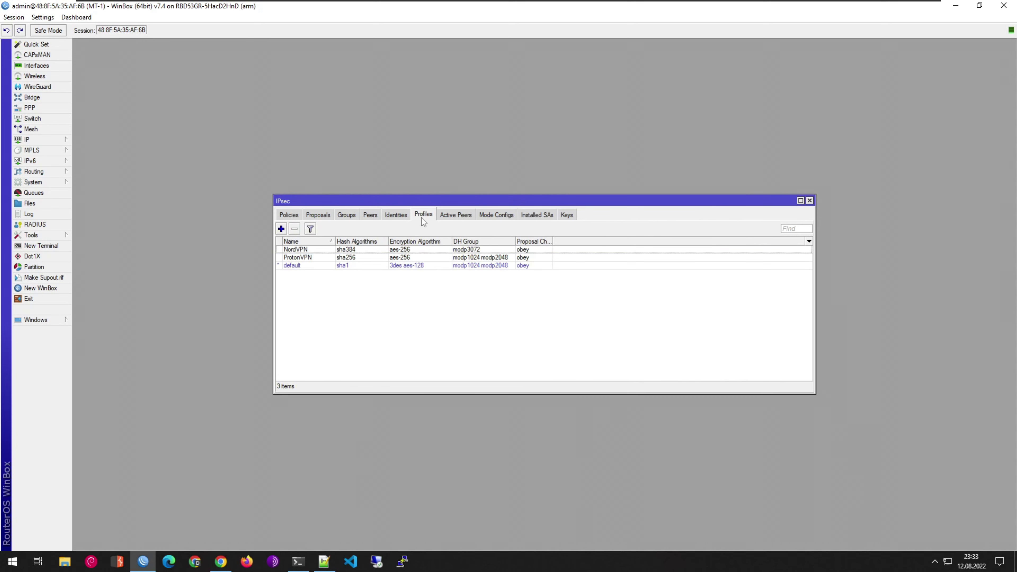
left_click(455, 217)
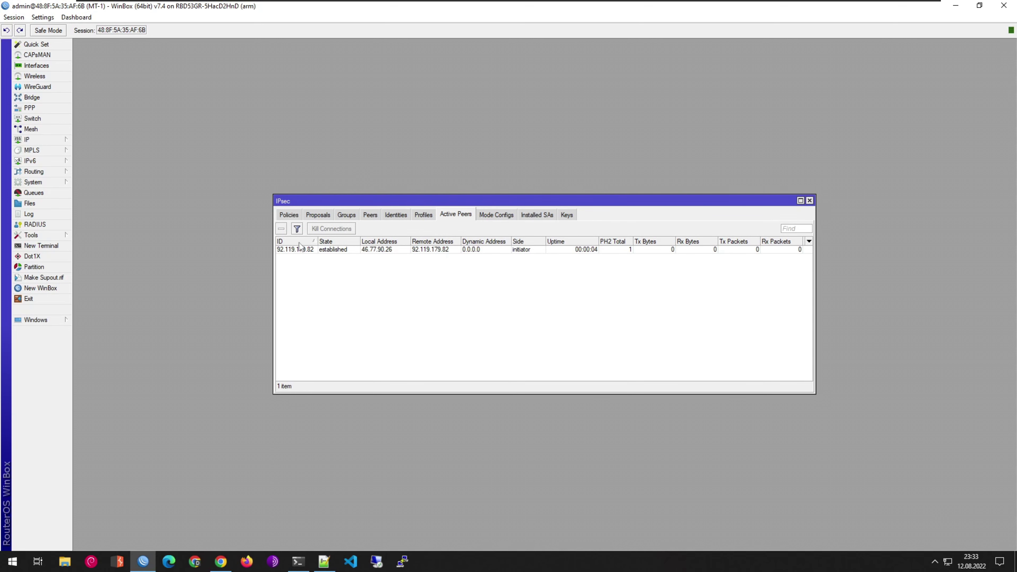
left_click(290, 216)
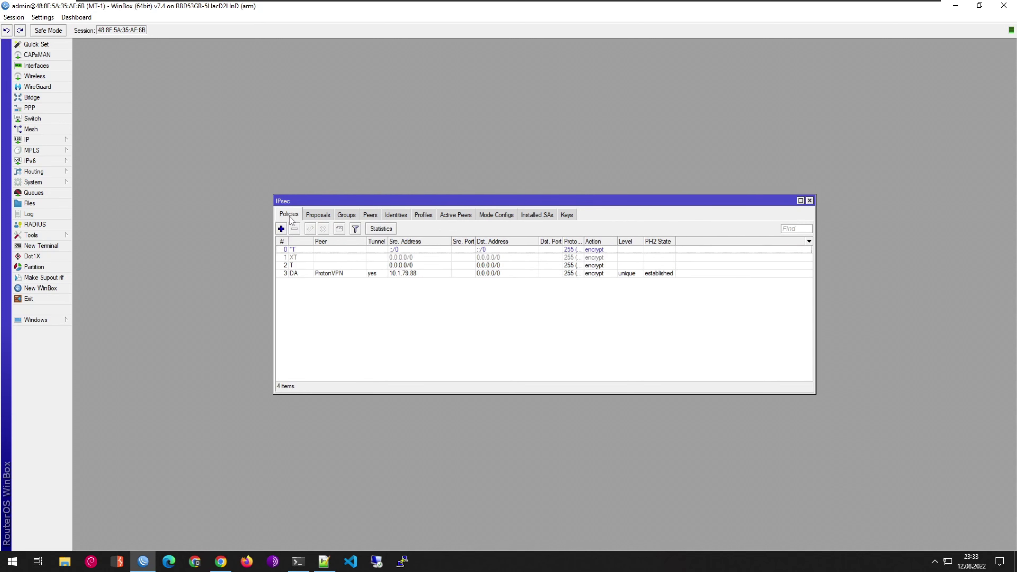
left_click(297, 275)
mouse_move(297, 274)
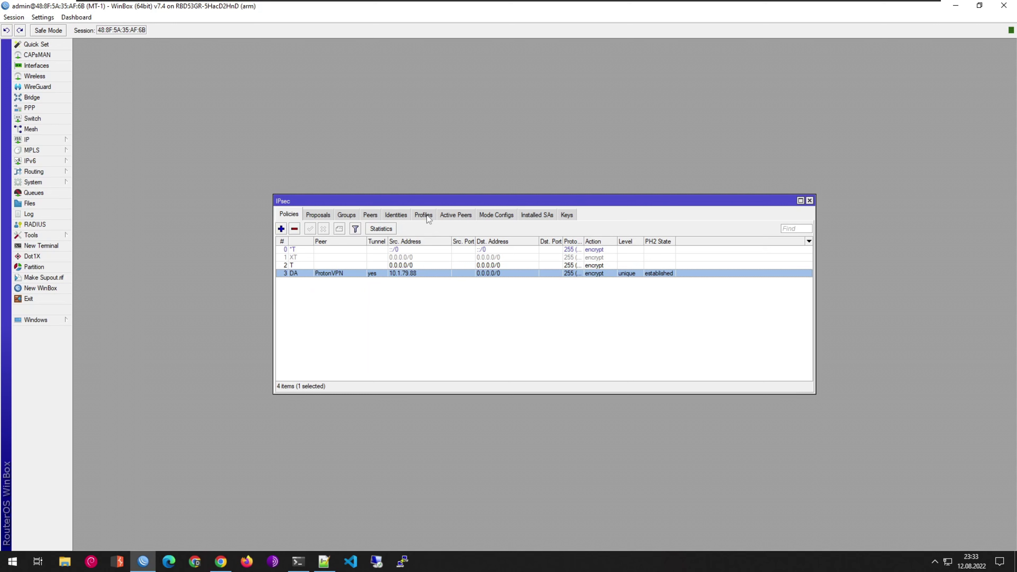
left_click(455, 214)
left_click(347, 248)
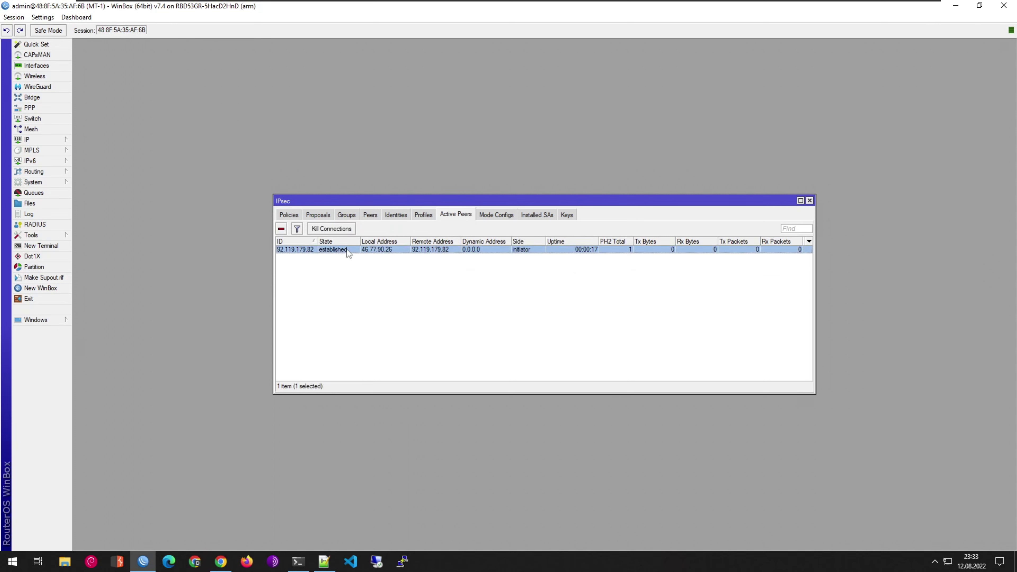
Step: Check the Fast Forward setting of the router's bridge interface and close the bridge settings
left_click(32, 98)
double_click(252, 345)
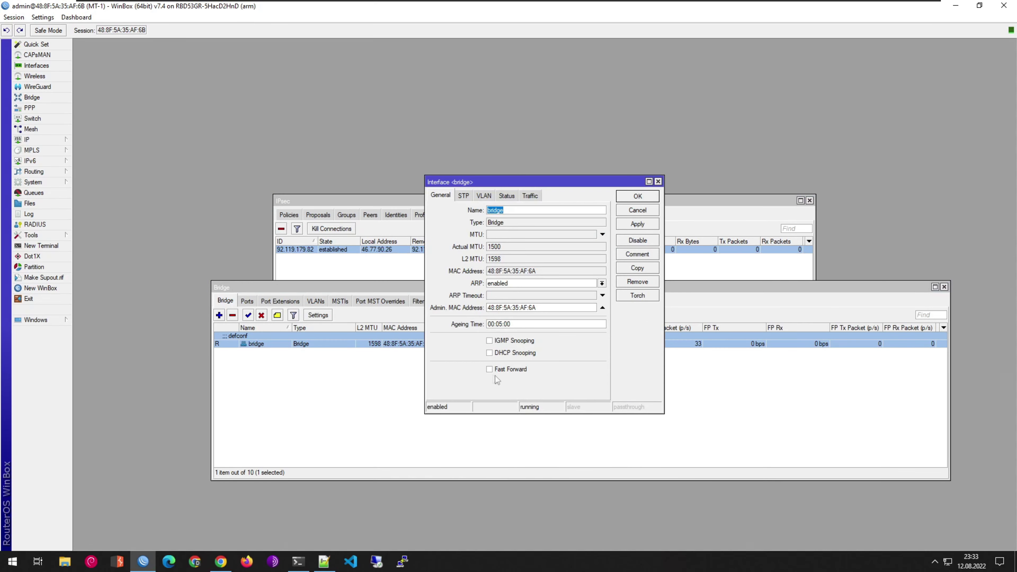
left_click(641, 197)
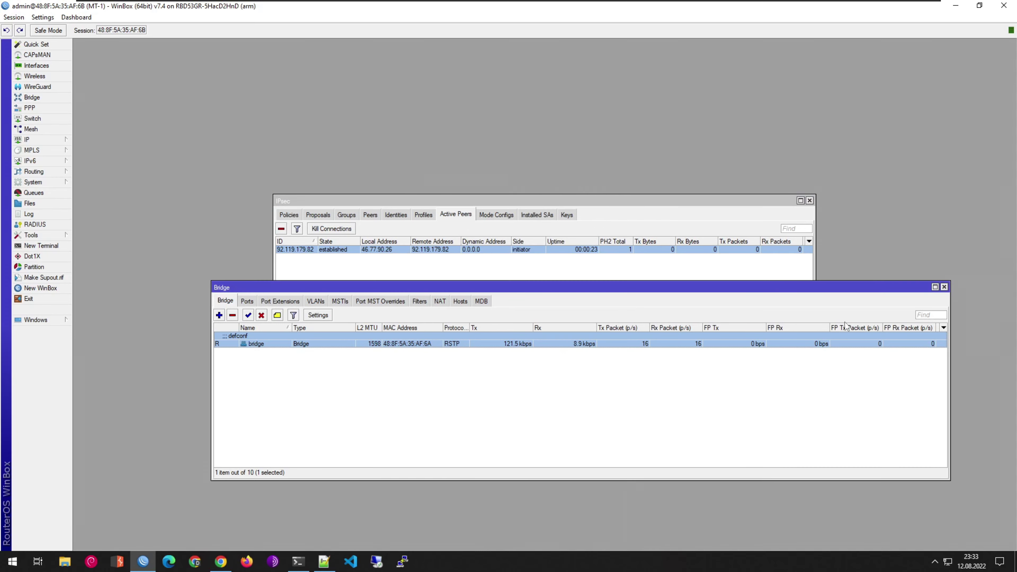
left_click(944, 287)
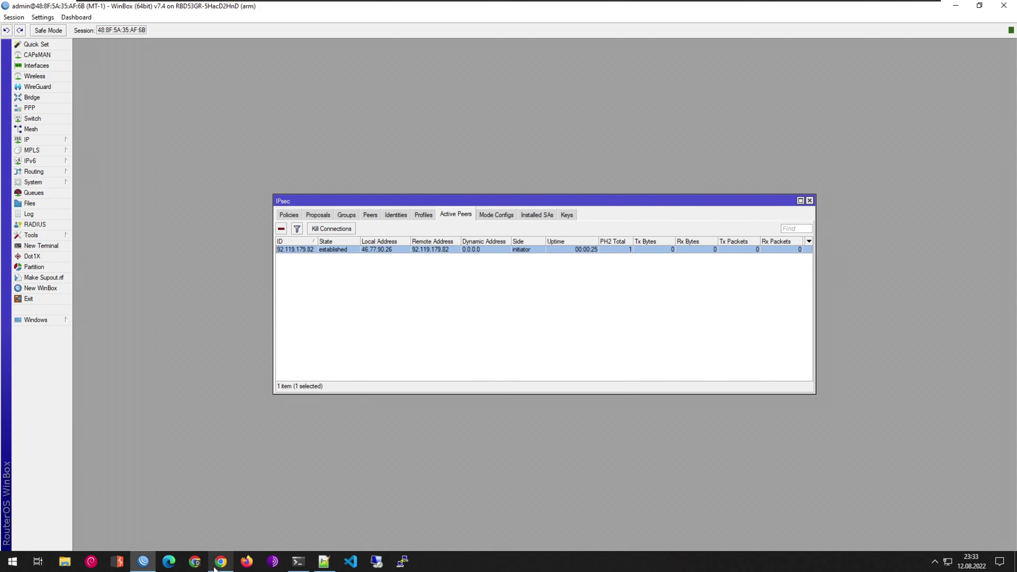
Step: Switch to Chrome, open ip.wp.pl in a new tab to check the public IP address, and copy the address shown
left_click(221, 561)
left_click(395, 9)
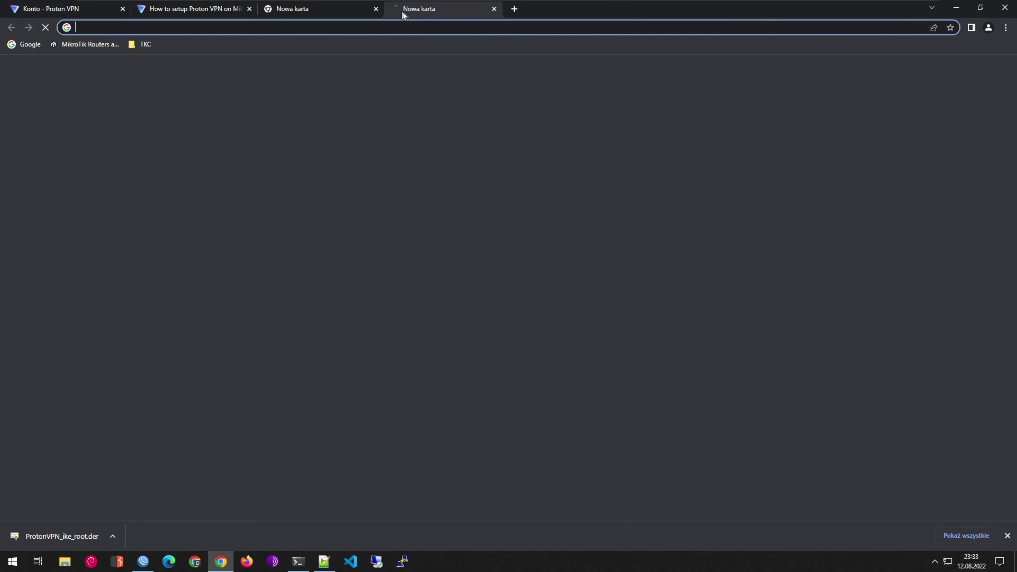
type("ip.wp.pl")
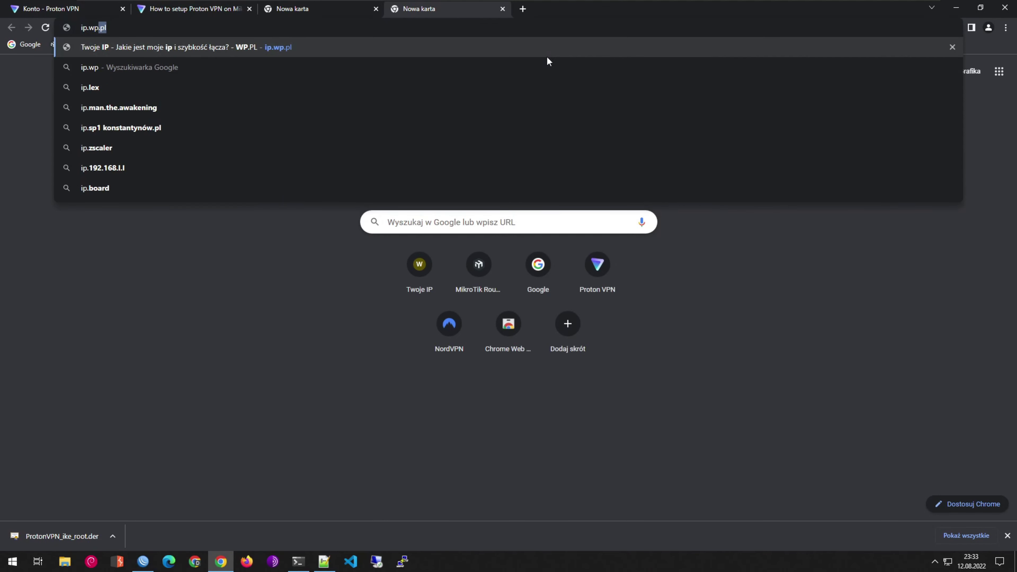
key("Return")
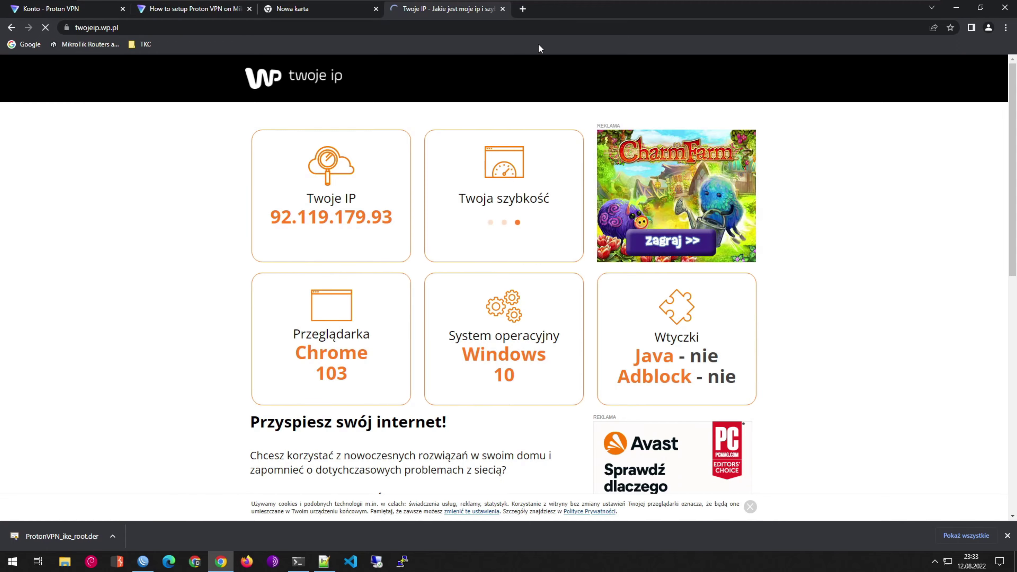
scroll(381, 232, "down", 4)
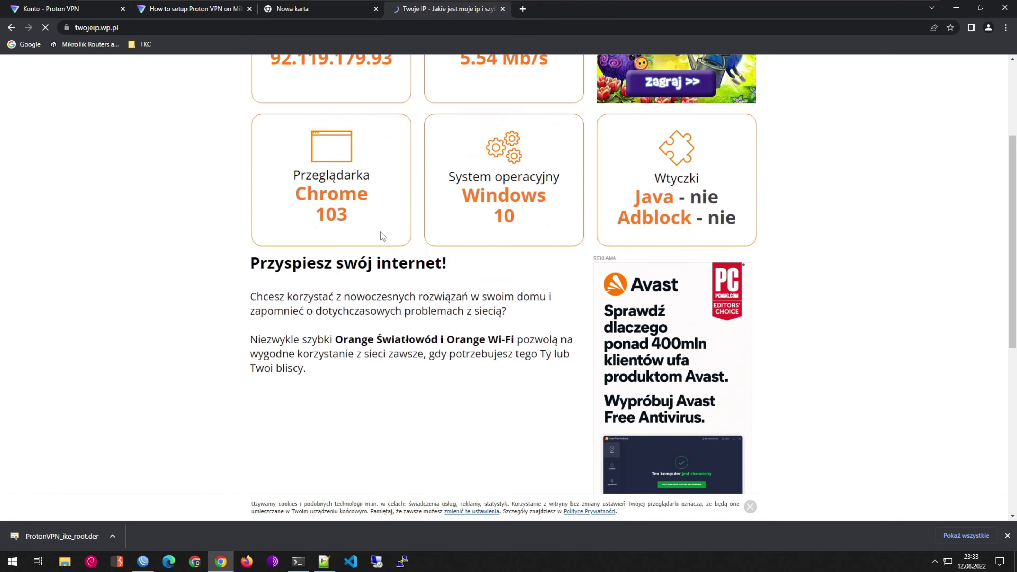
scroll(380, 232, "up", 3)
left_click_drag(393, 219, 291, 218)
right_click(291, 220)
left_click(313, 226)
Step: Search for talos ip in another new tab and open the Talos IP and Domain Reputation Center
left_click(523, 9)
type("talos ip")
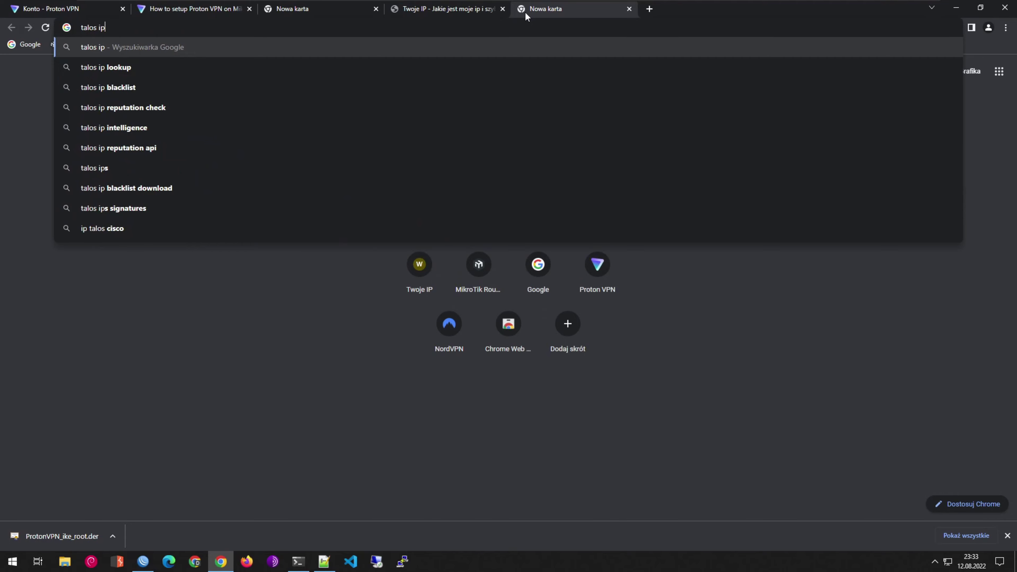
key("Down")
key("Return")
left_click(160, 171)
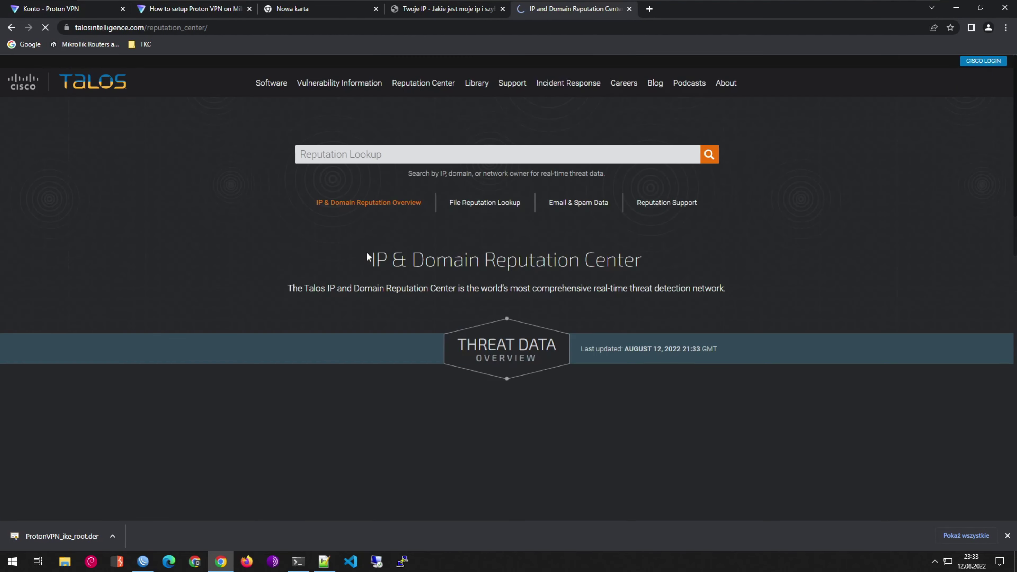
Step: Look up the copied IP address 92.119.179.93 in Talos and examine its location, owner and reputation details
left_click(360, 154)
key("ctrl+v")
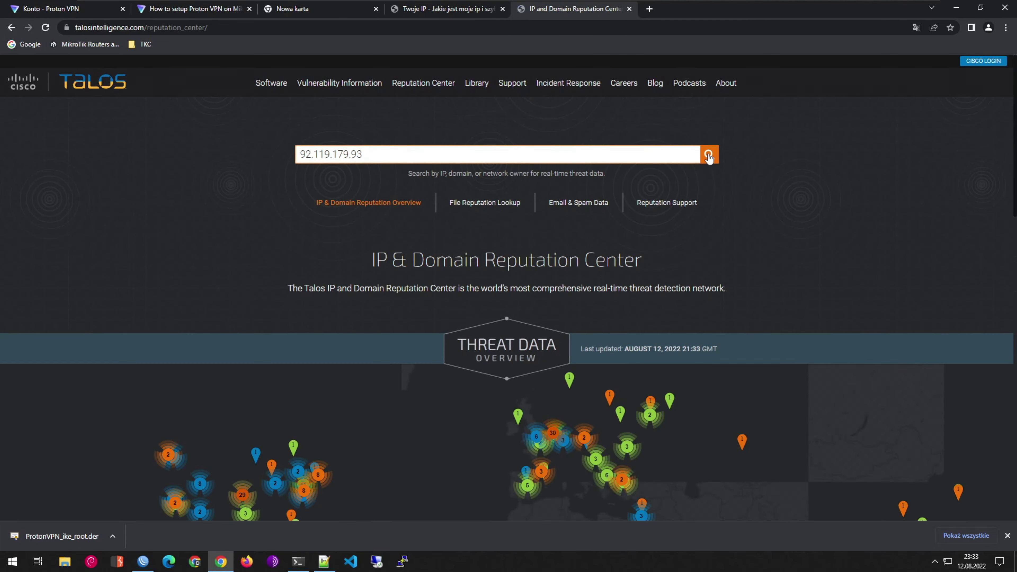
key("Return")
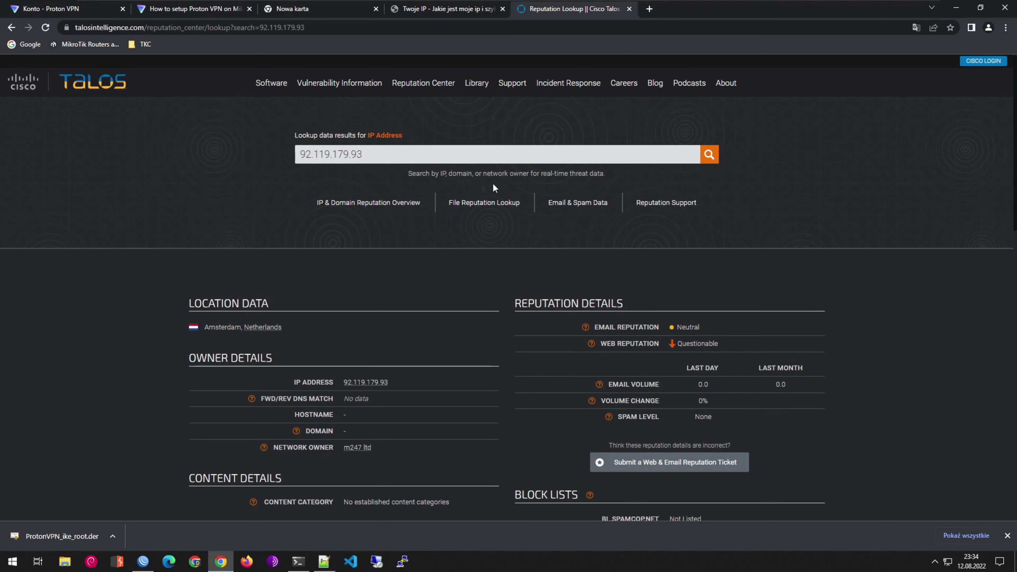
scroll(318, 287, "down", 1)
scroll(318, 290, "down", 2)
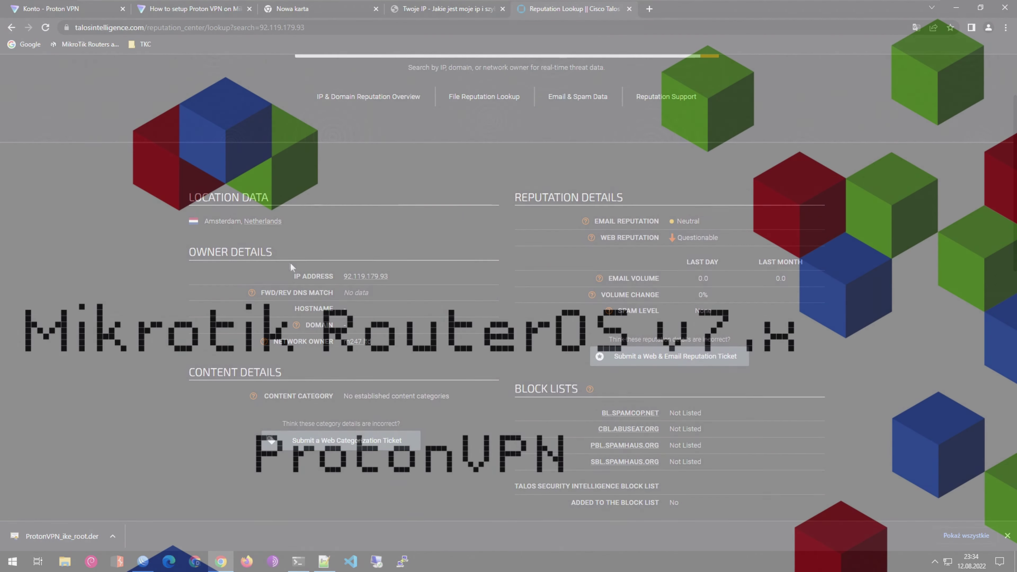